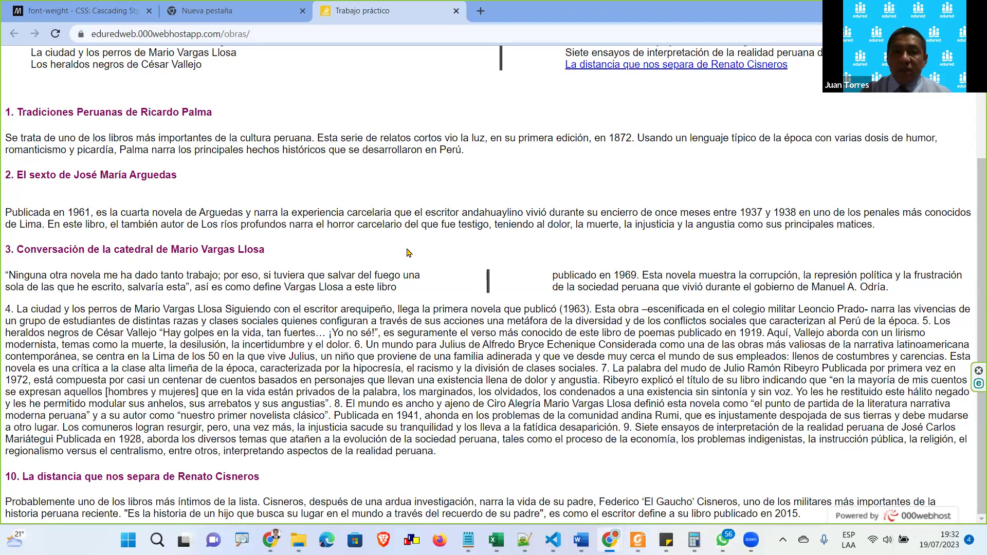
Scroll back to the top of the live Escritores peruanos page and its Principales obras list
scroll(165, 112, up, 3)
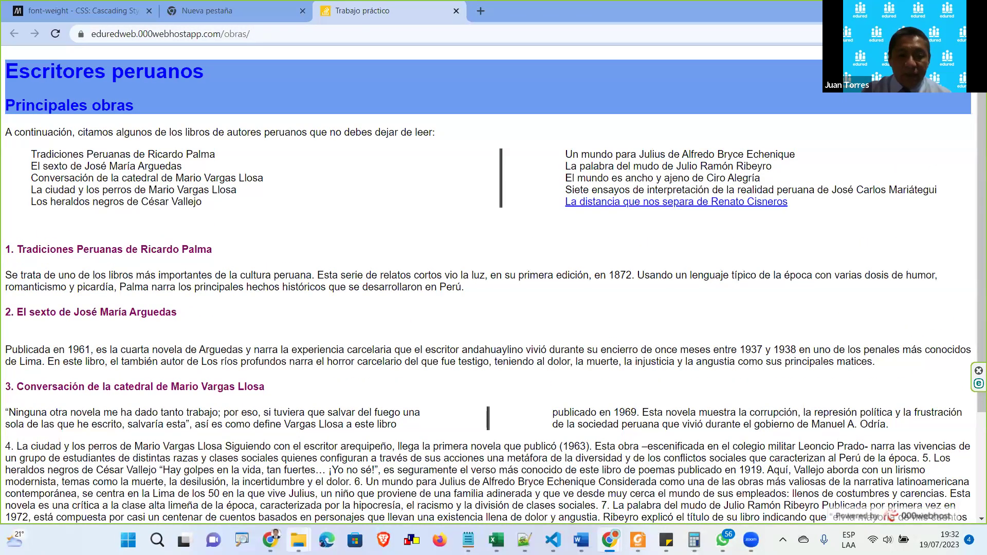
In File Explorer's Proyectos folder, sort the files by modification date, newest first
mouse_move(299, 539)
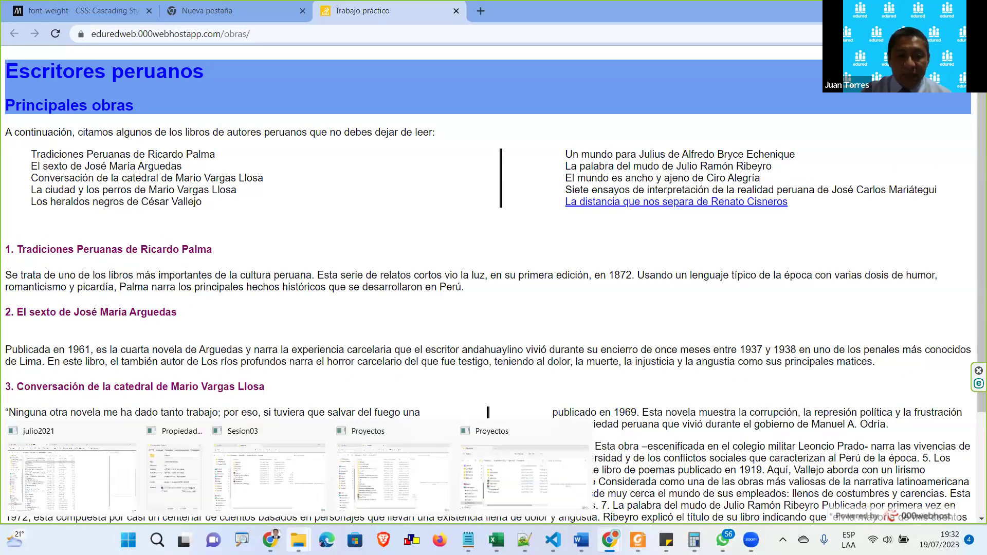
click(420, 482)
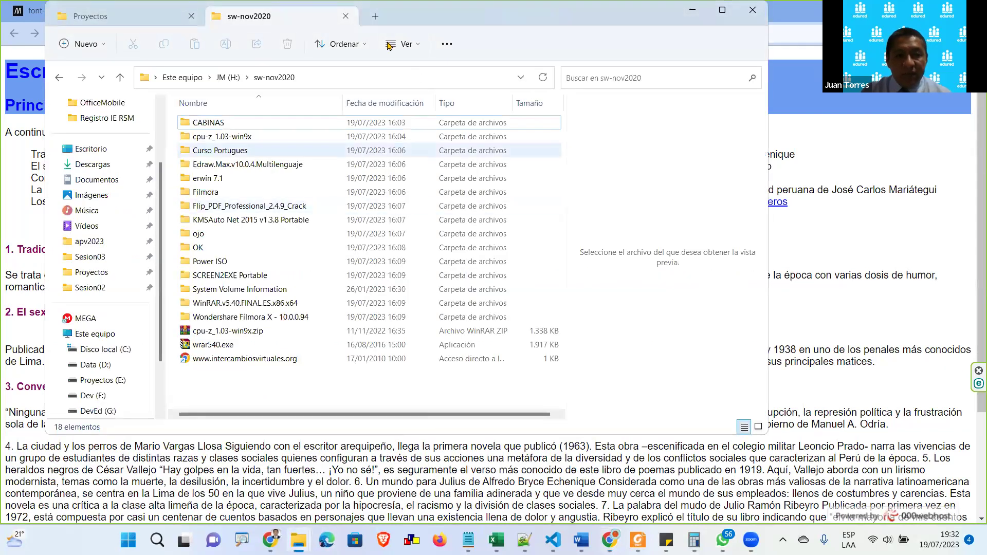
click(157, 17)
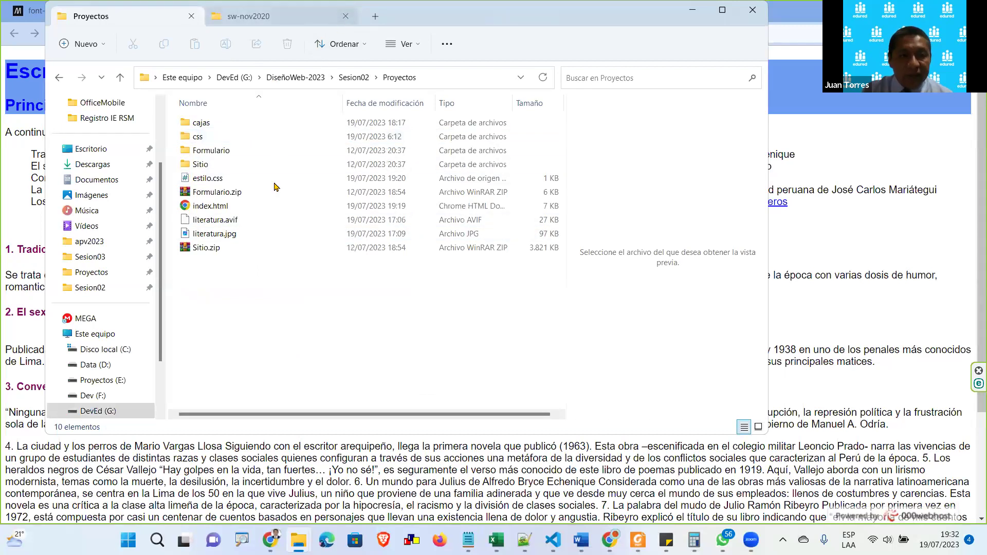
click(252, 224)
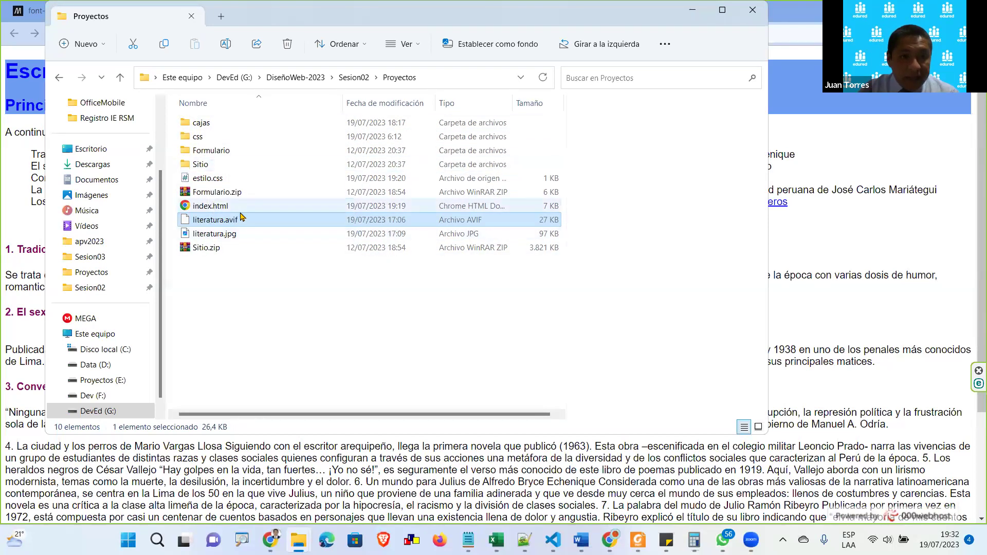
click(394, 103)
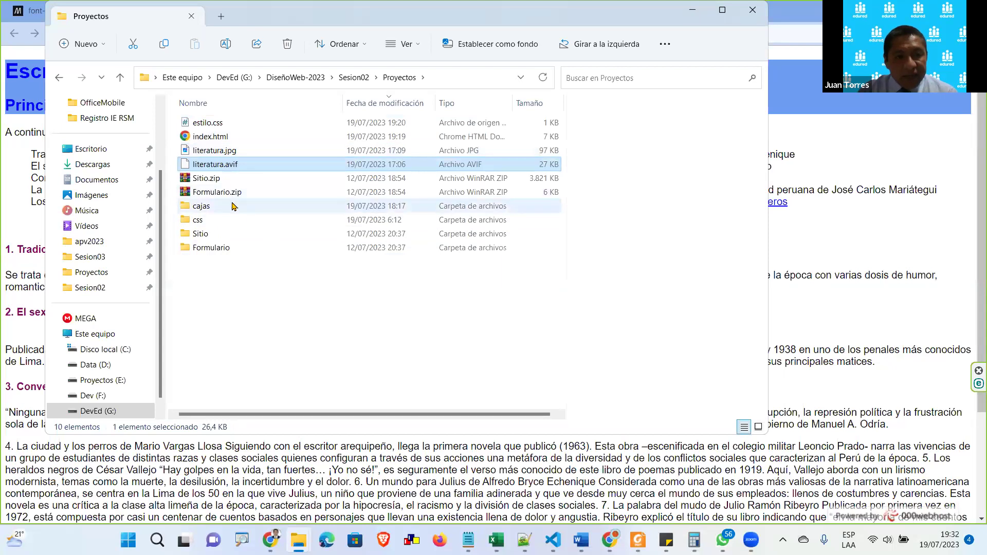
Open Sitio > Sitio > edured to reach the site files, then return to Chrome
click(229, 235)
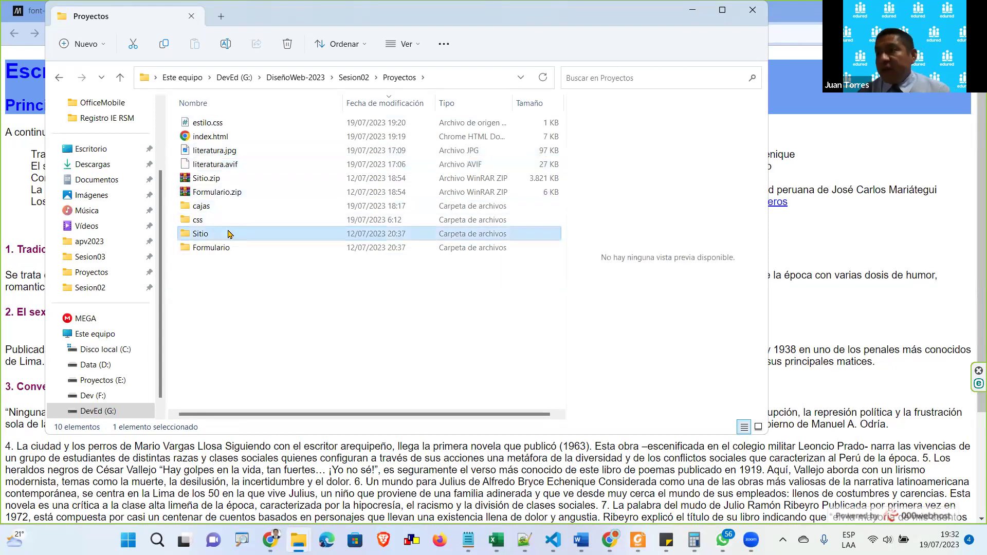
double_click(230, 234)
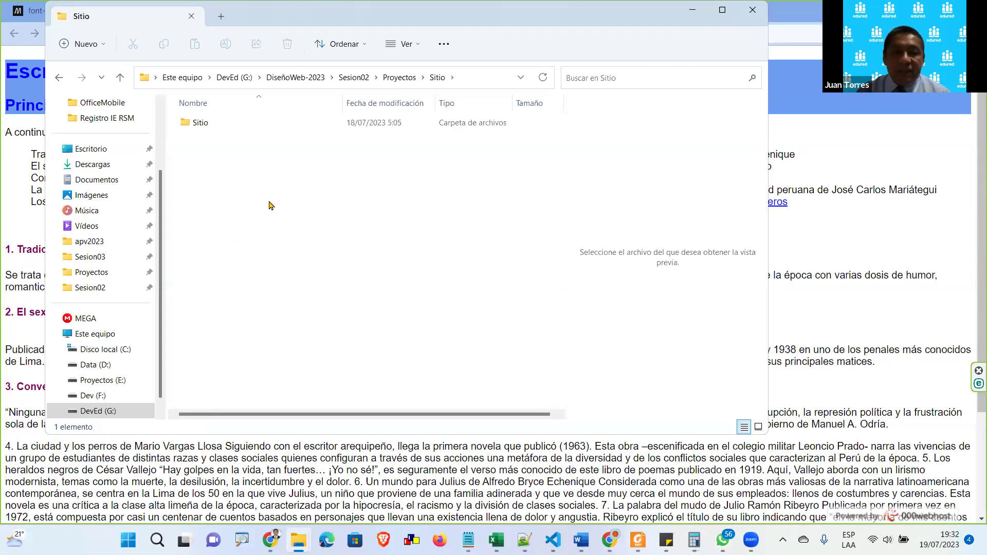
double_click(248, 124)
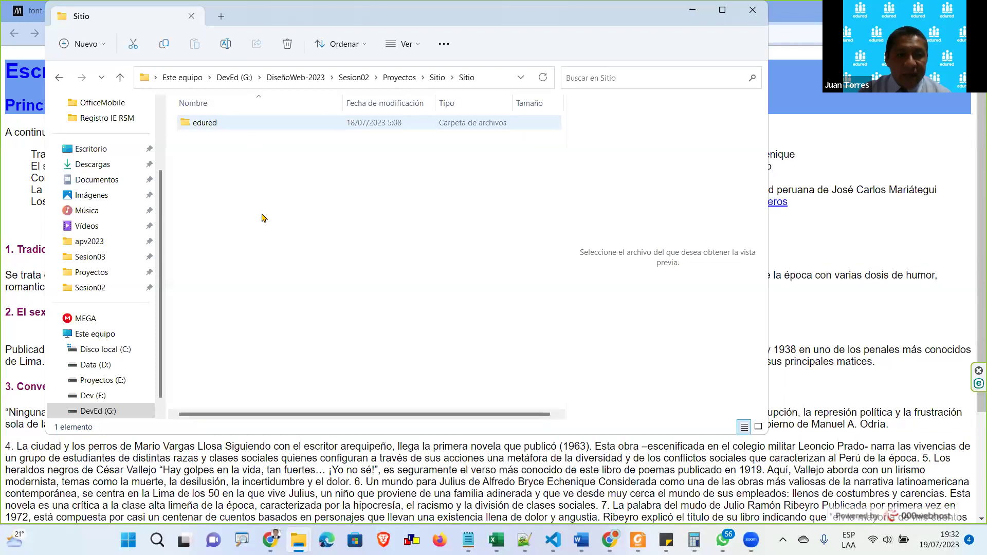
double_click(228, 124)
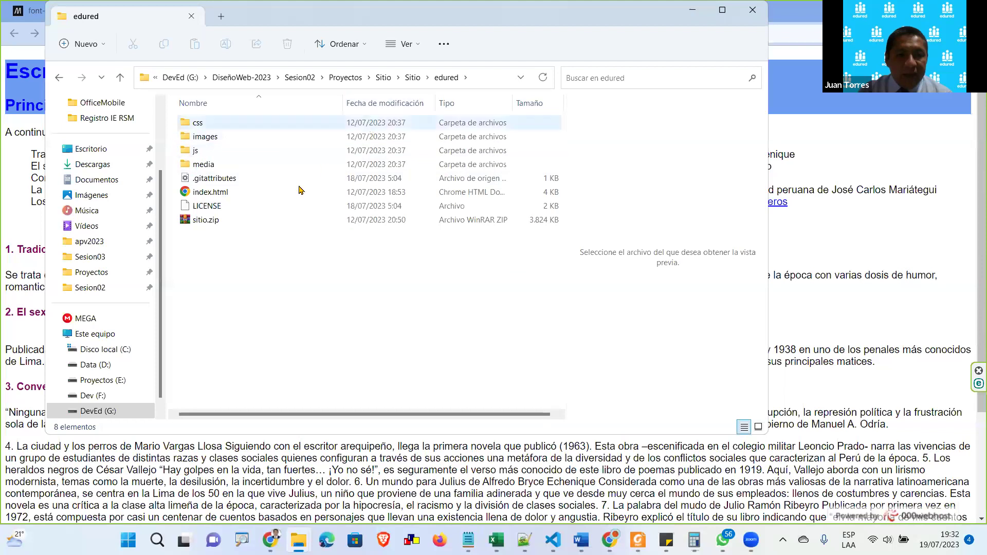
click(622, 455)
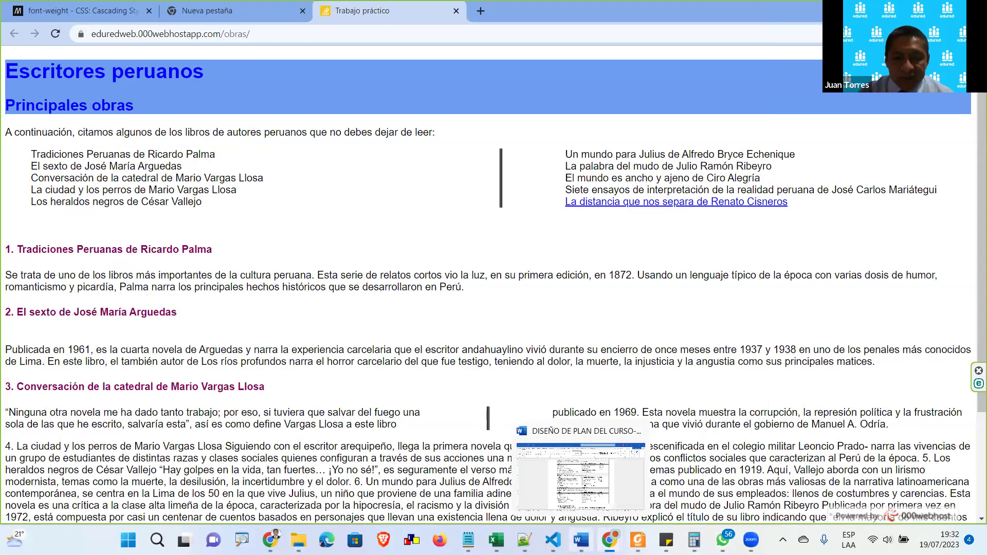
From VS Code, reveal estilo.css in File Explorer, showing the Sesion02 Proyectos folder
click(552, 540)
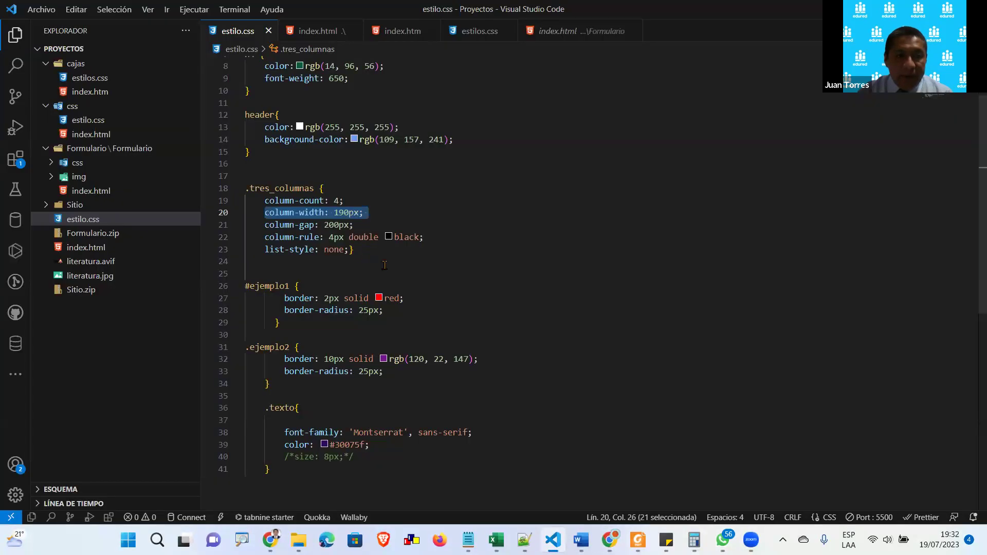
right_click(97, 218)
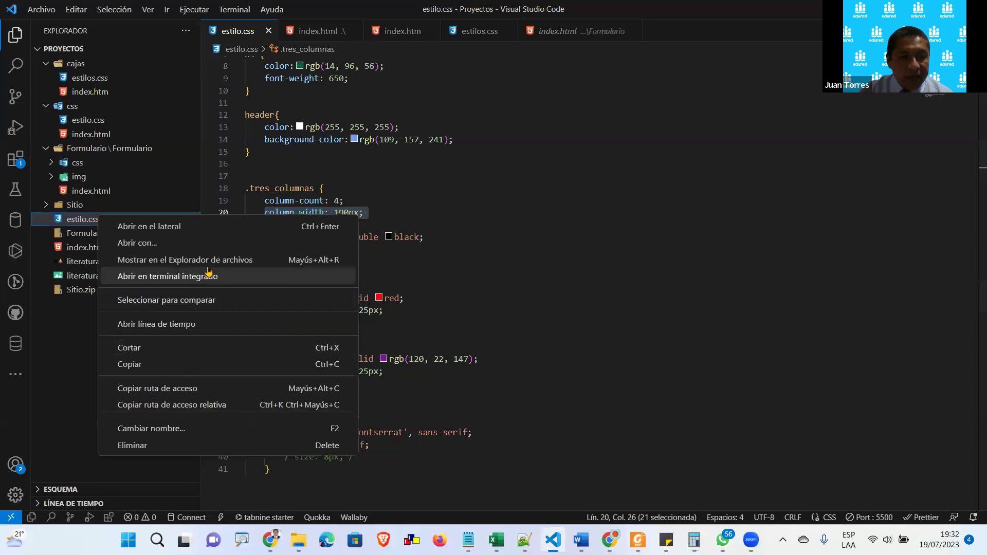
click(192, 260)
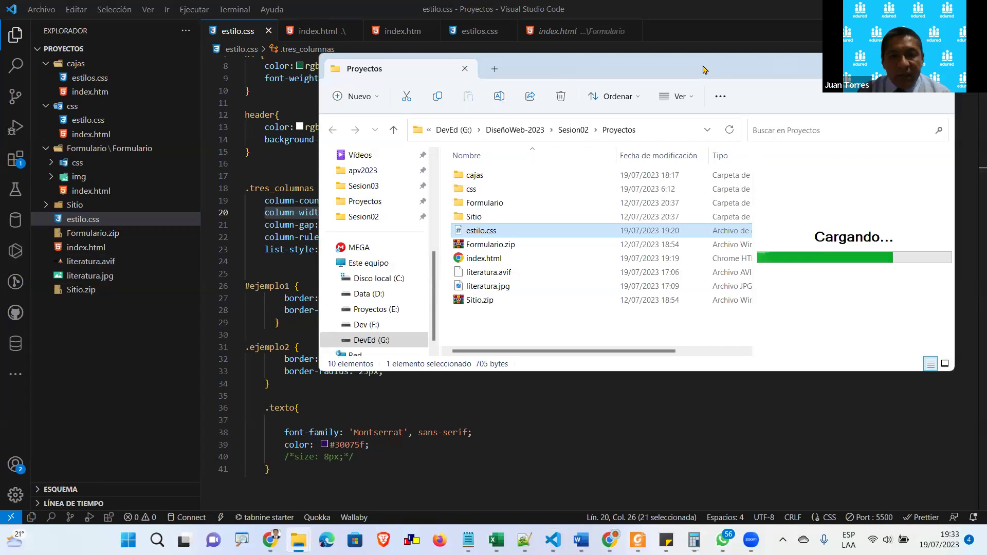
Copy literatura.jpg, estilo.css and index.html from the maximized Proyectos folder
double_click(642, 68)
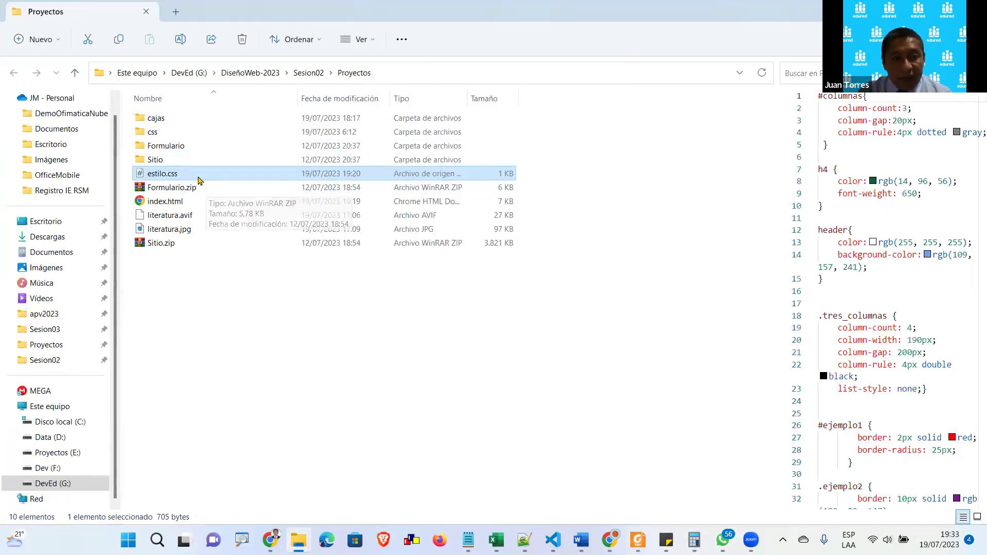
click(200, 228)
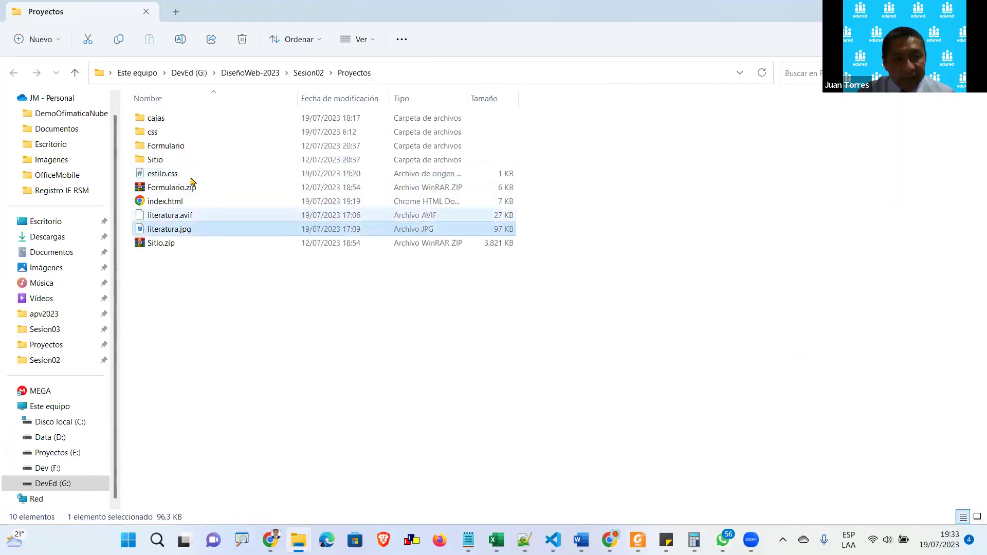
ctrl+click(193, 174)
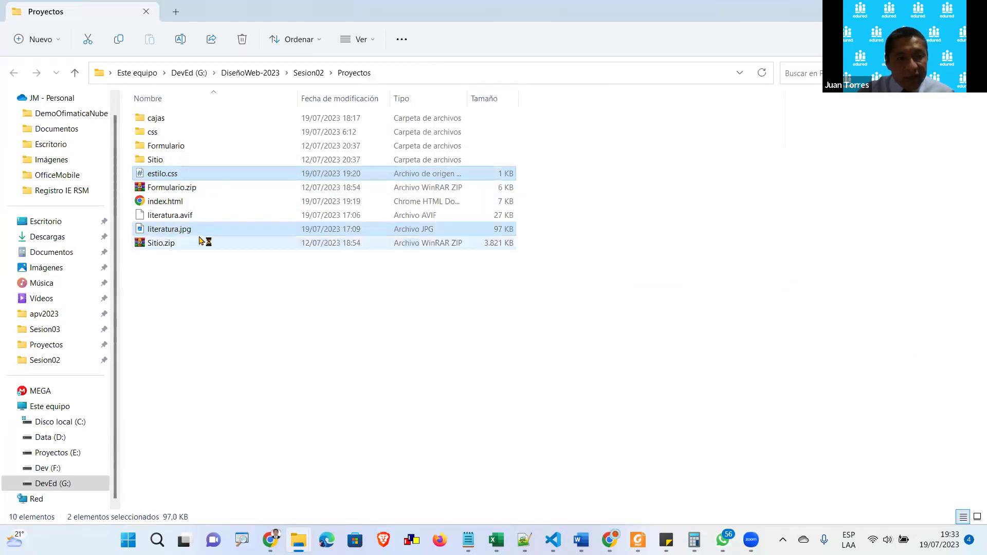
ctrl+click(192, 206)
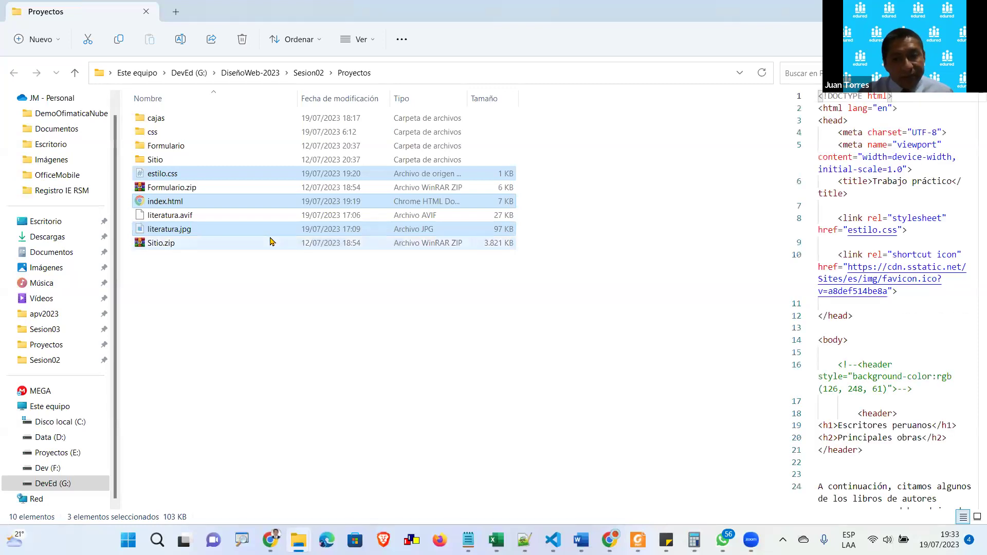
key(ctrl+c)
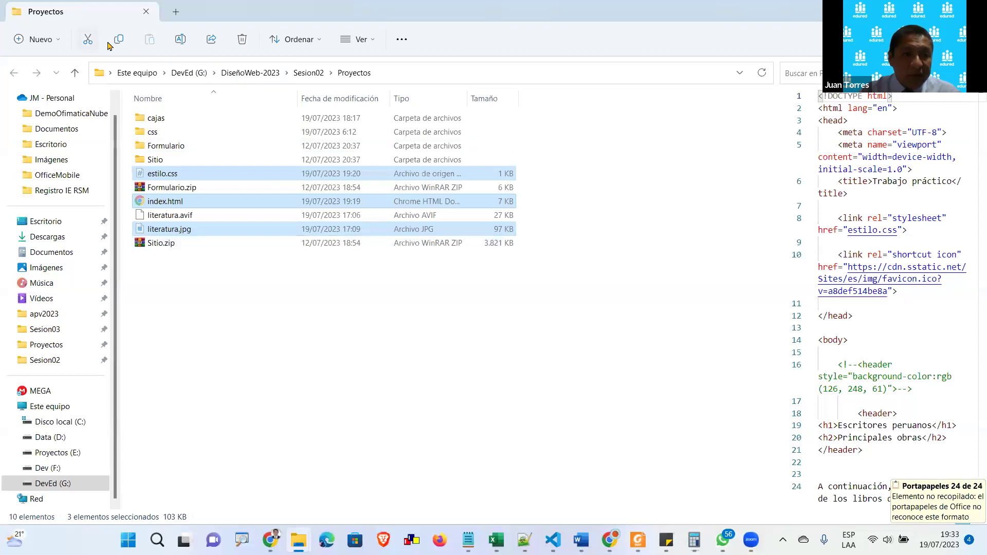
Create a new folder named demo and paste the three copied files into it
click(37, 39)
click(59, 68)
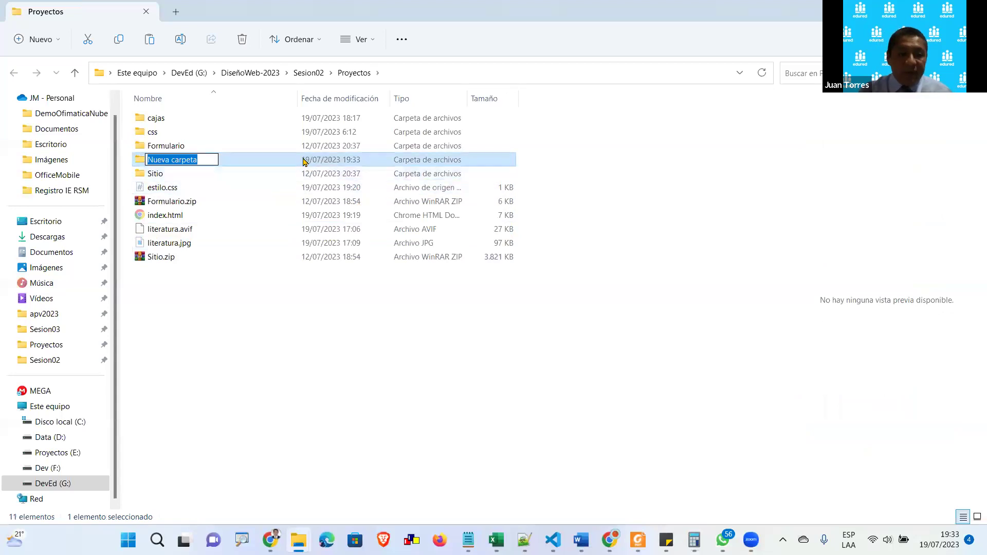
text(demo)
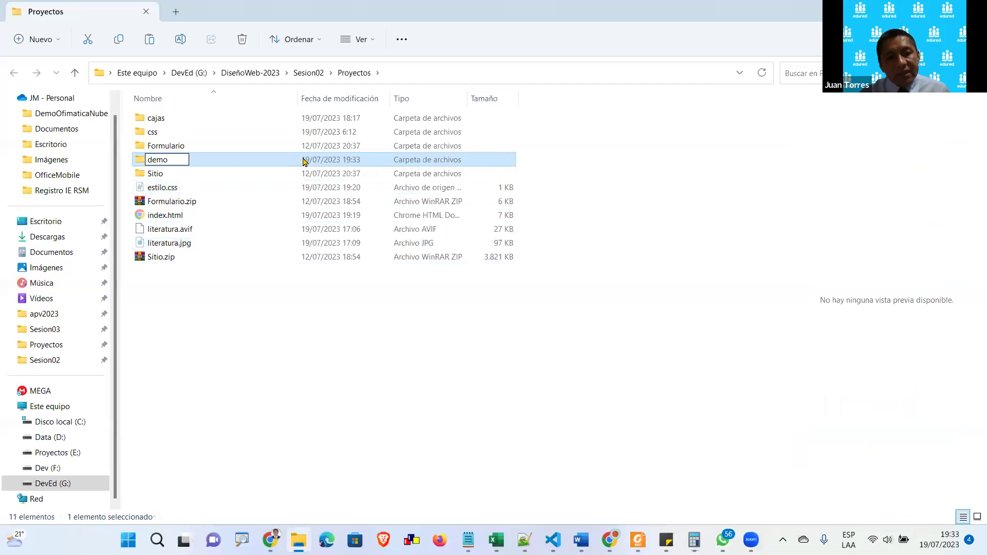
key(Return)
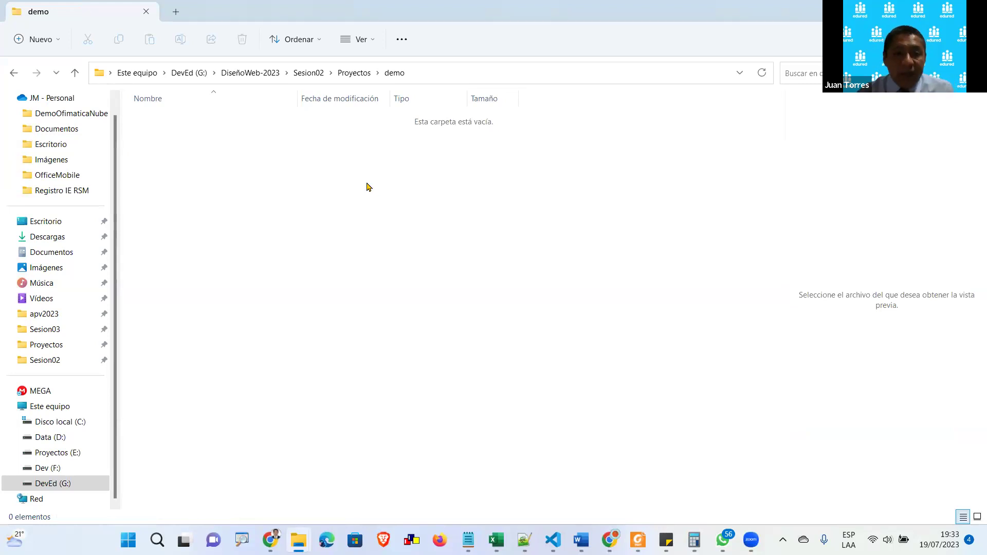
key(ctrl+v)
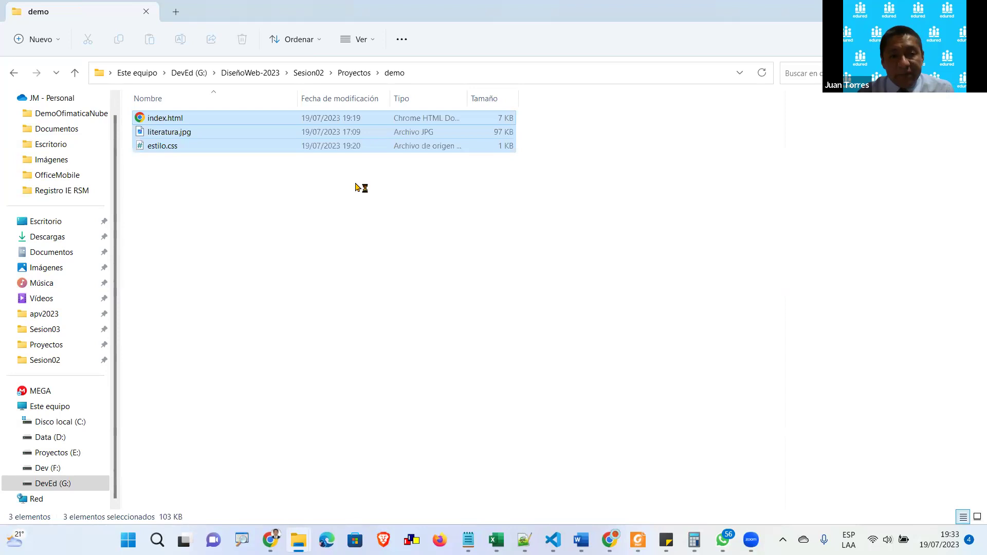
click(303, 199)
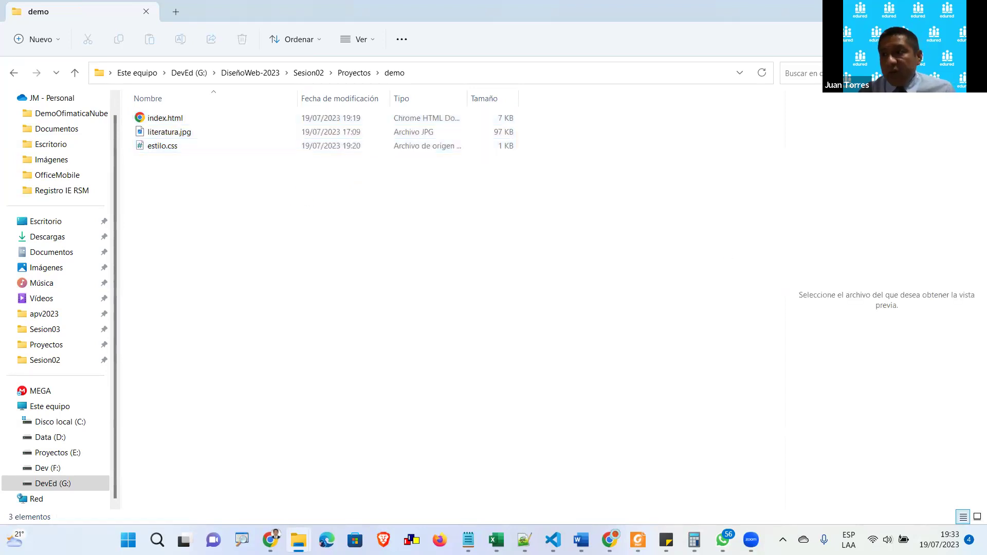
drag(358, 251, 198, 116)
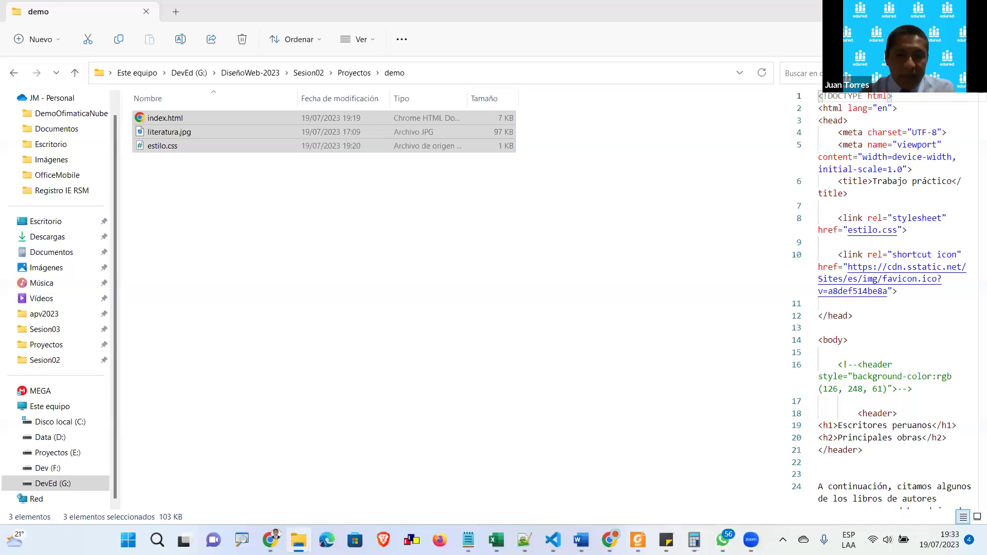
click(575, 308)
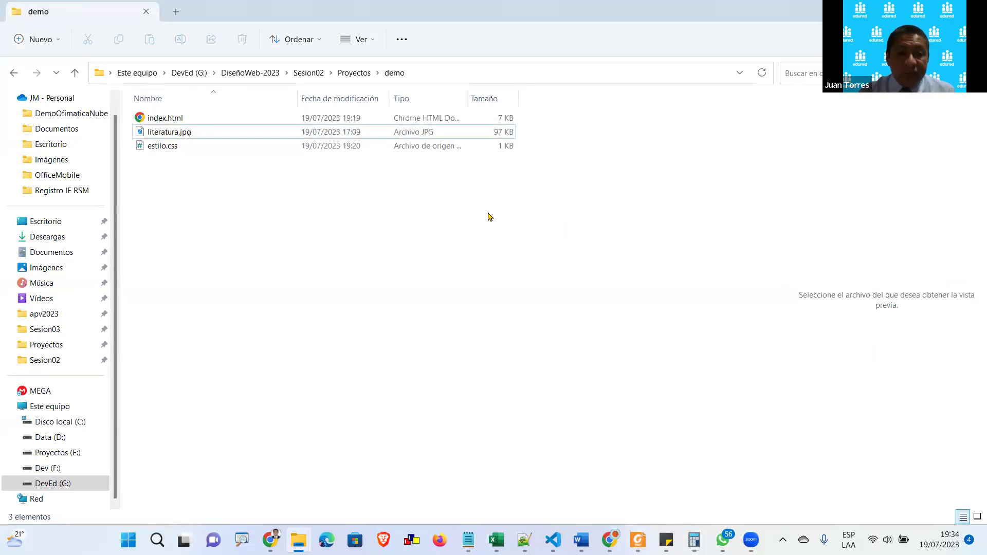
Scroll through the local index.html preview, then close its Trabajo práctico tab
click(365, 119)
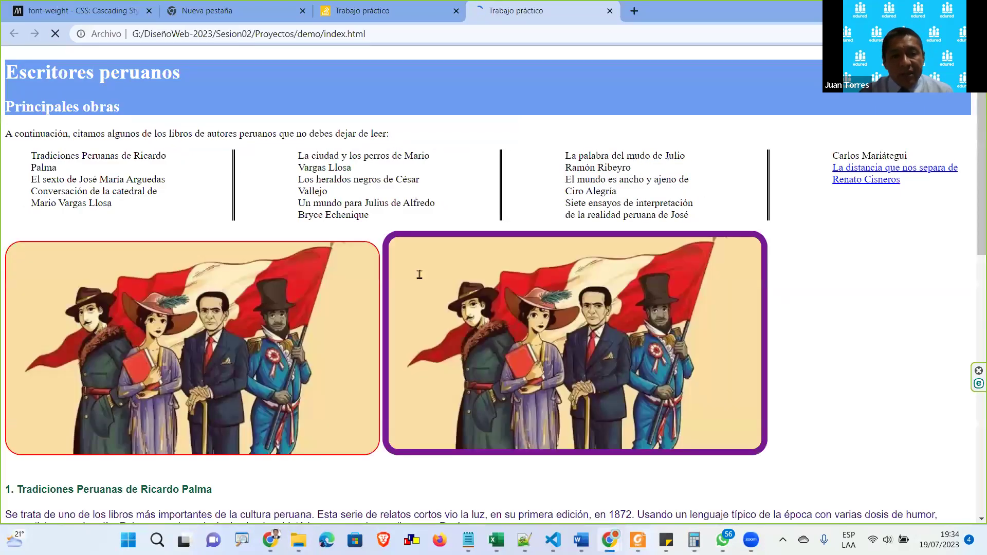
scroll(420, 275, down, 9)
scroll(396, 288, up, 9)
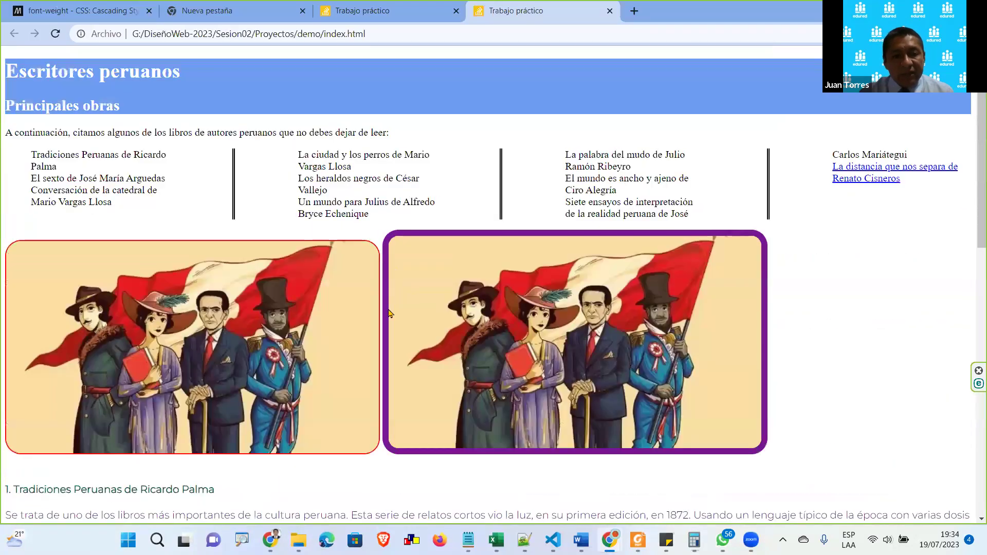
scroll(390, 311, down, 14)
scroll(404, 308, up, 11)
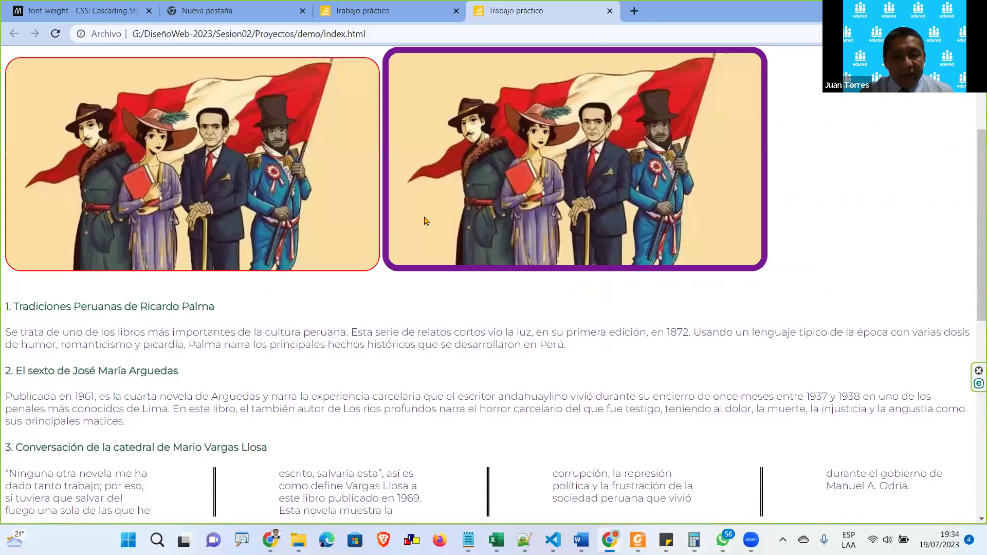
scroll(425, 221, up, 4)
scroll(393, 313, down, 4)
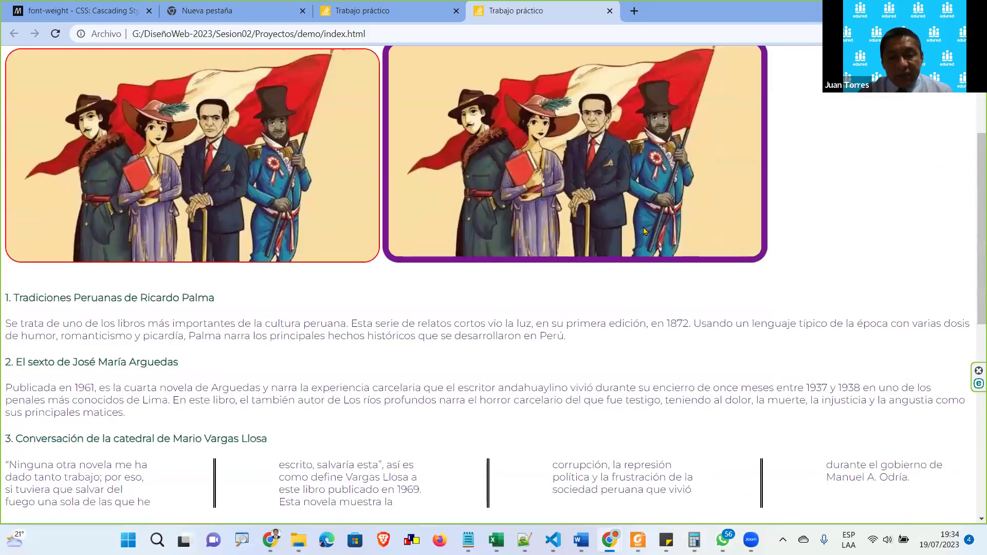
scroll(495, 262, up, 4)
scroll(422, 339, down, 12)
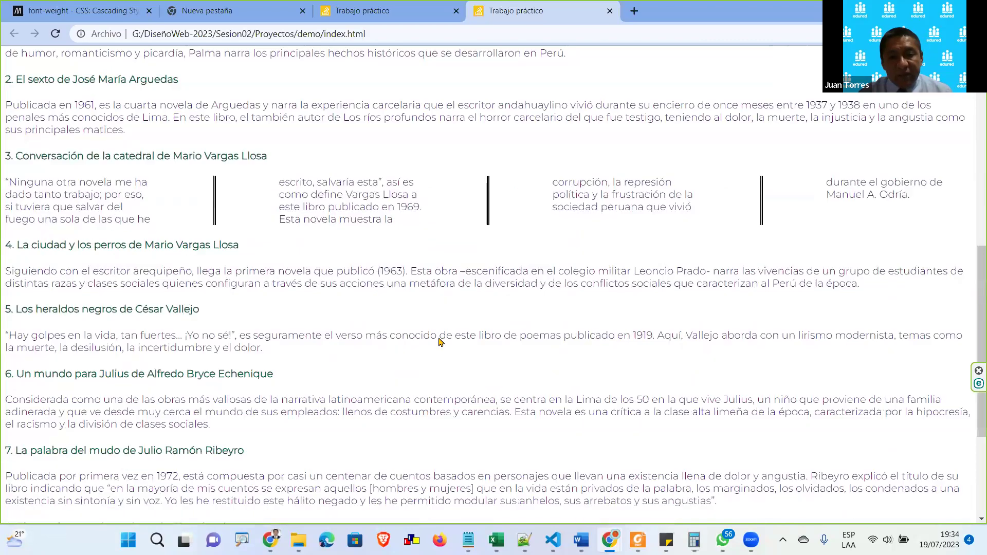
scroll(442, 344, up, 3)
scroll(442, 344, up, 8)
scroll(442, 343, down, 4)
click(611, 13)
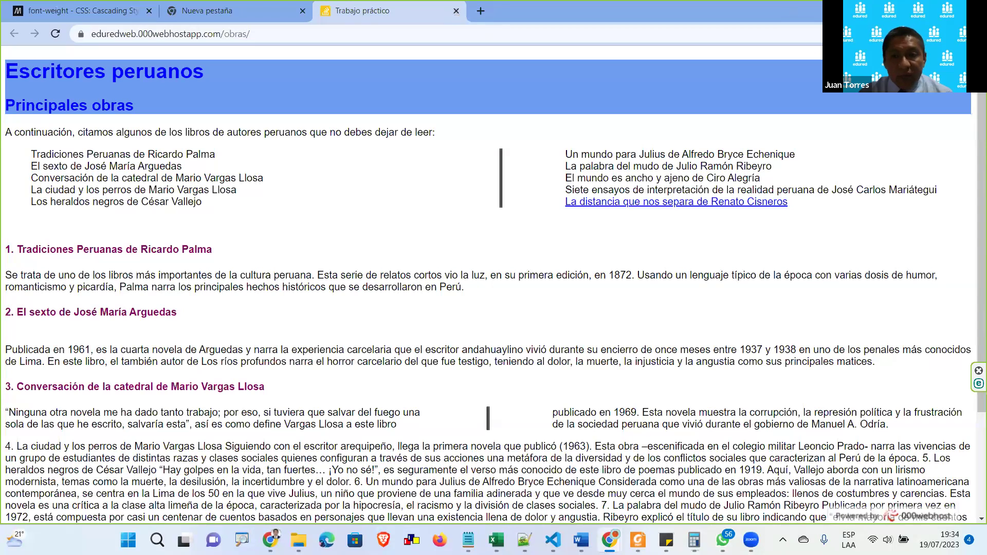
key(alt+Tab)
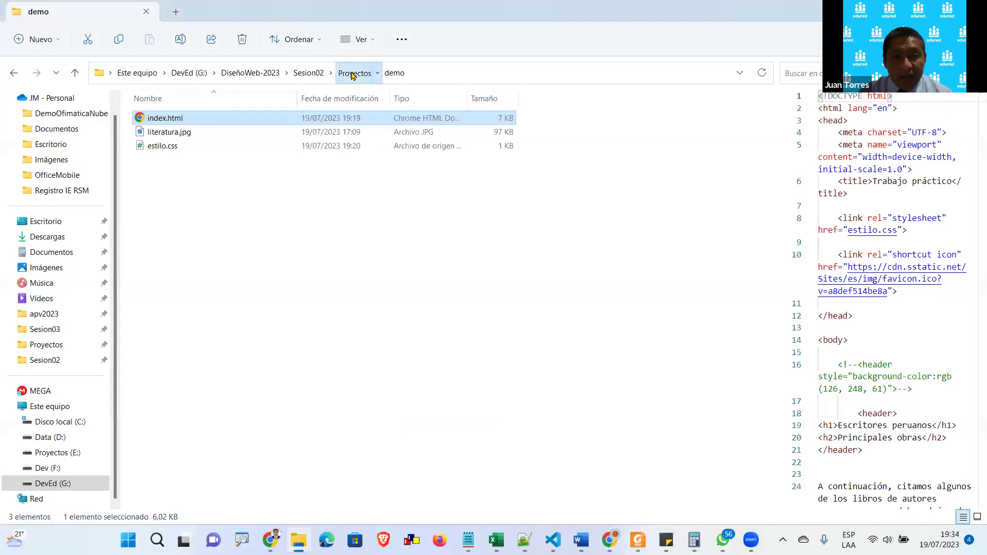
click(353, 76)
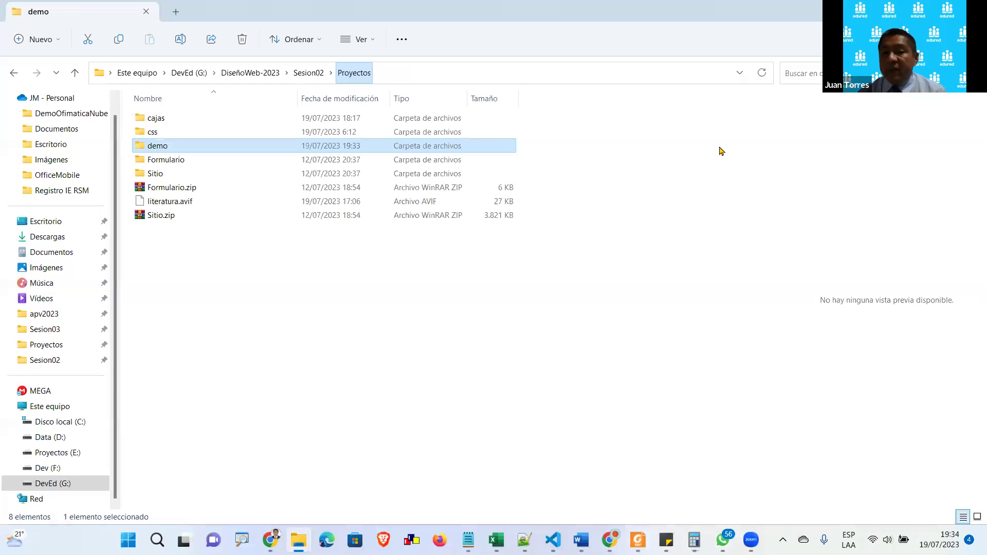
double_click(259, 151)
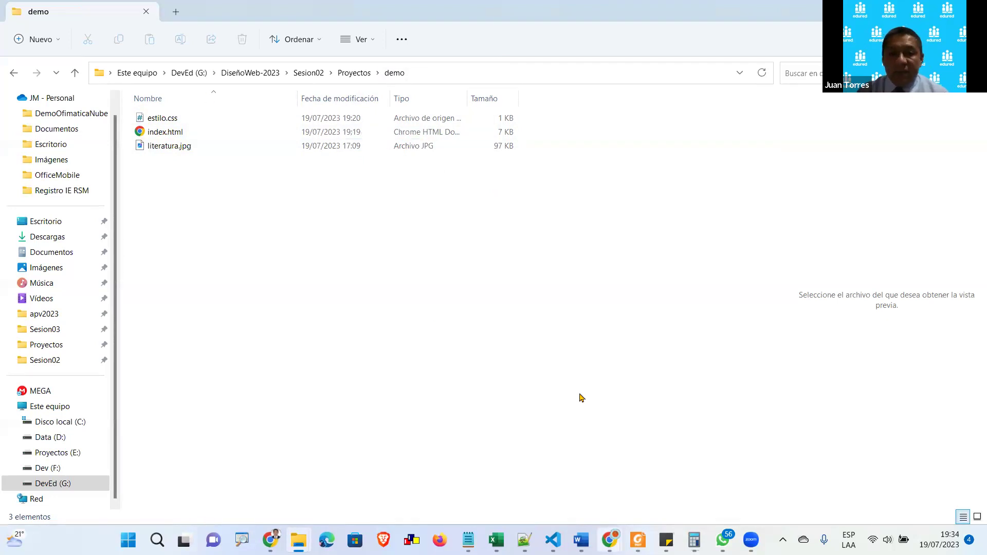
mouse_move(609, 540)
click(755, 473)
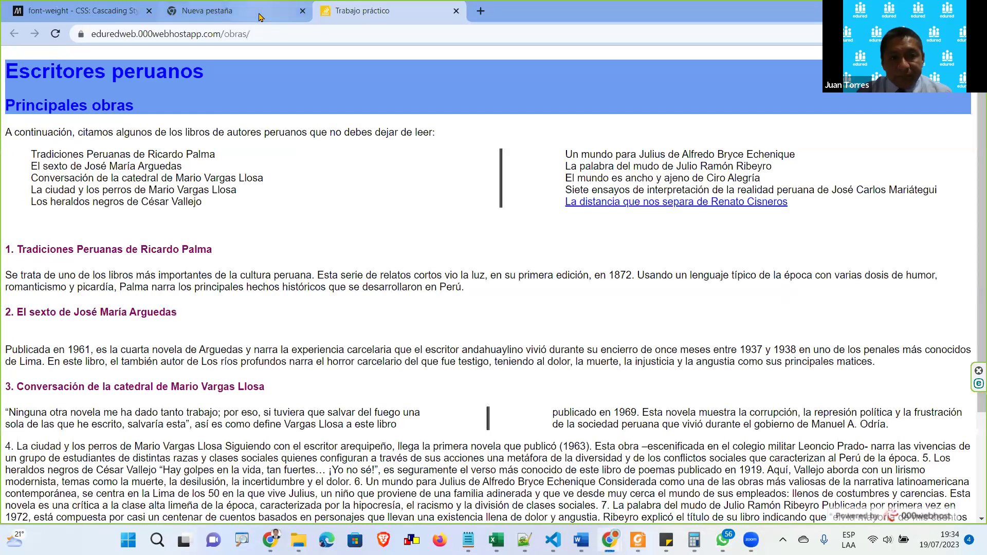
Load 000webhost.com in the new tab and copy its address
click(259, 16)
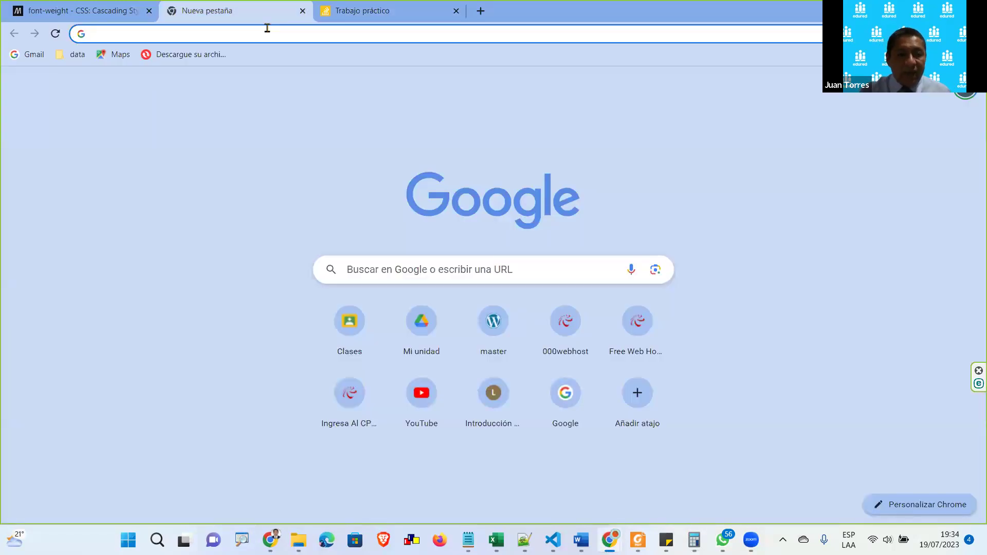
text(0)
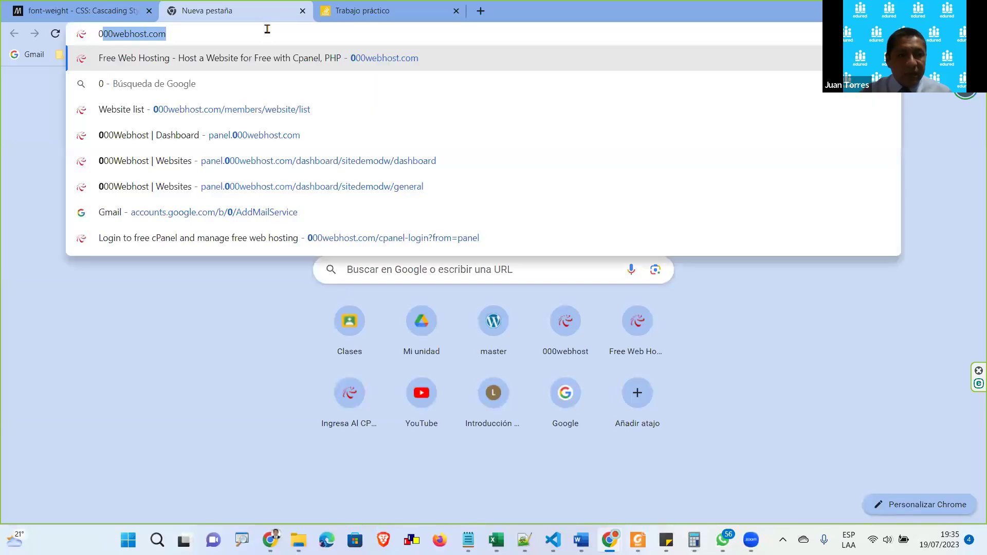
key(Return)
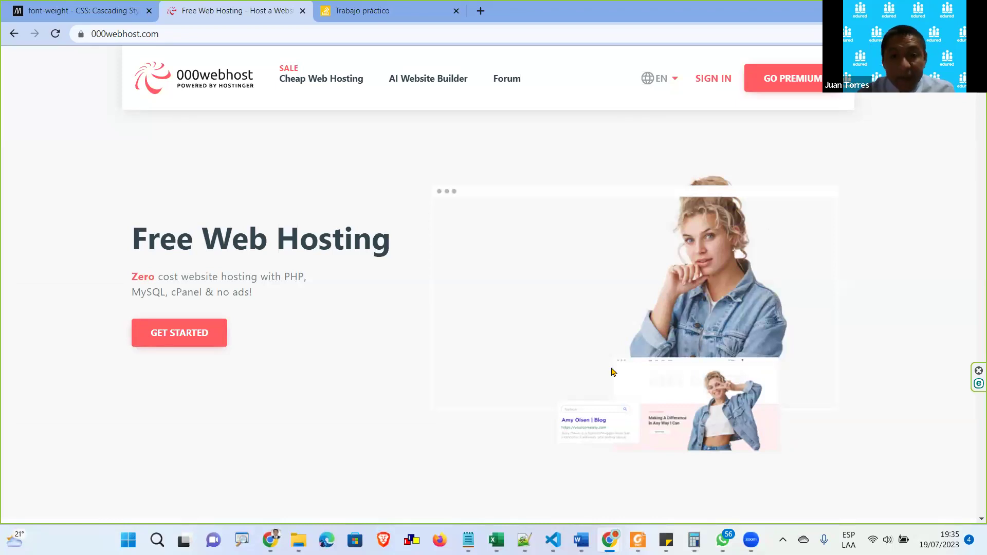
click(167, 34)
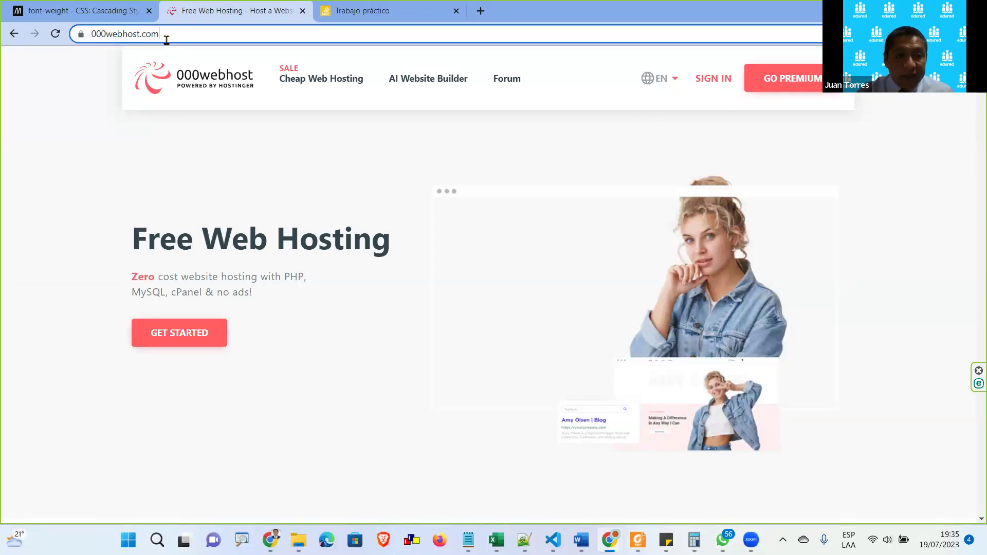
key(ctrl+c)
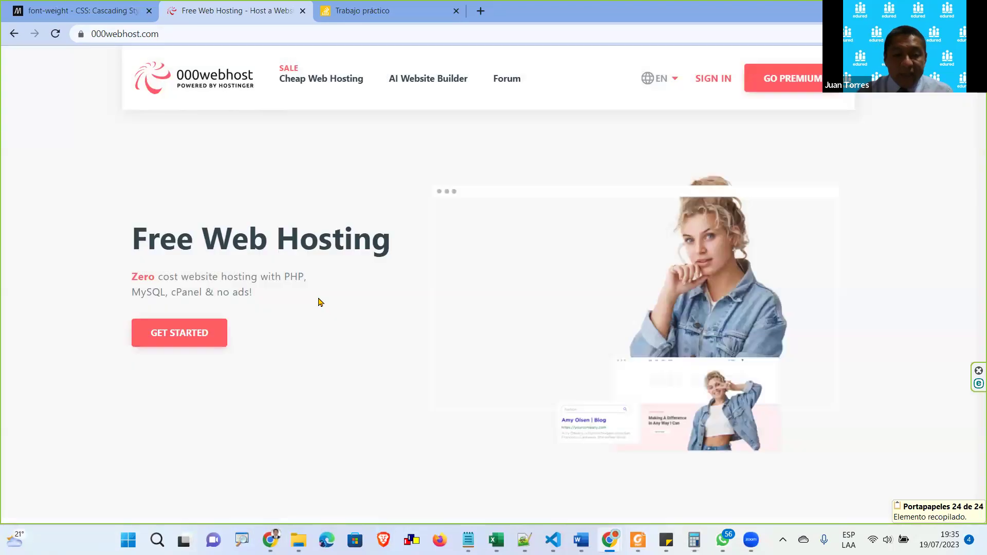
Switch the site language to España Español and log in with Google
click(674, 80)
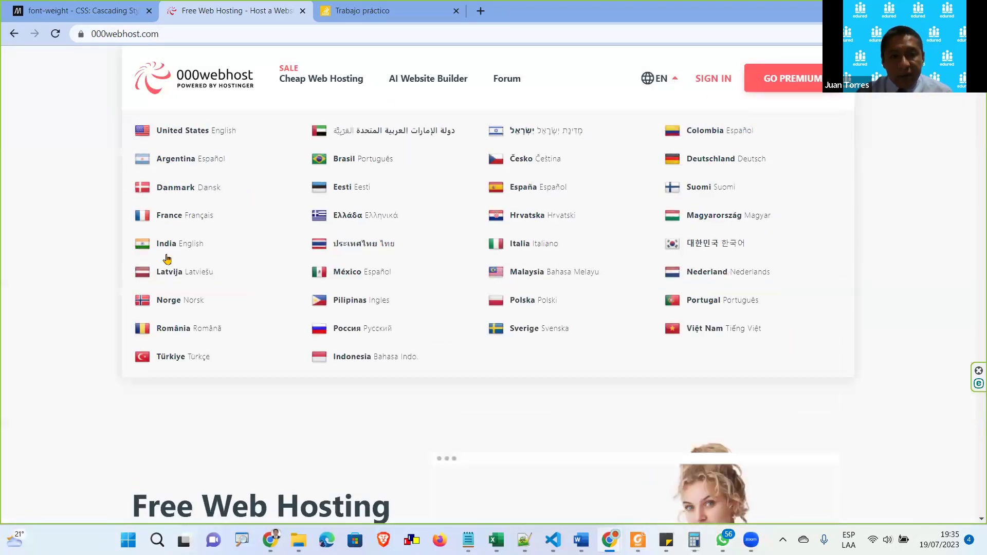
click(194, 168)
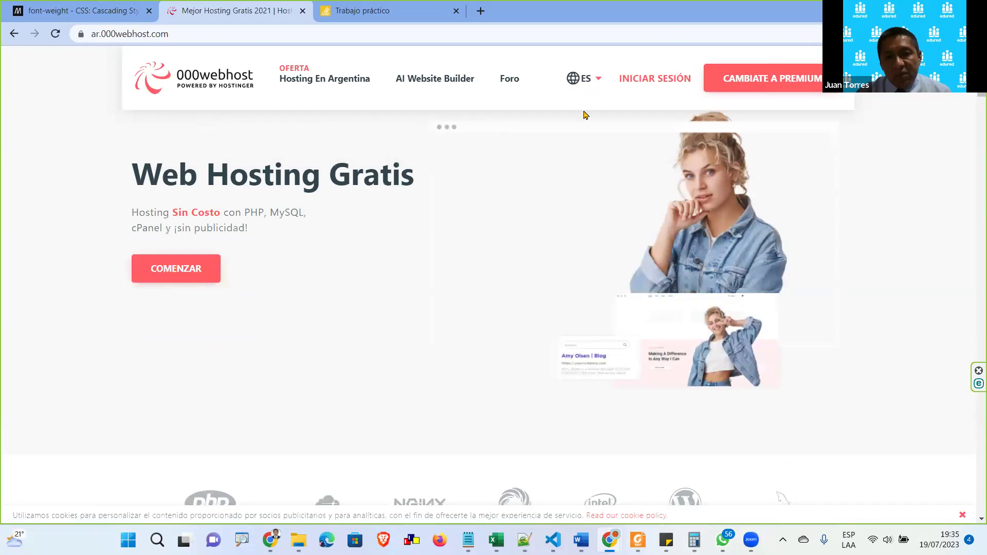
click(590, 91)
click(515, 189)
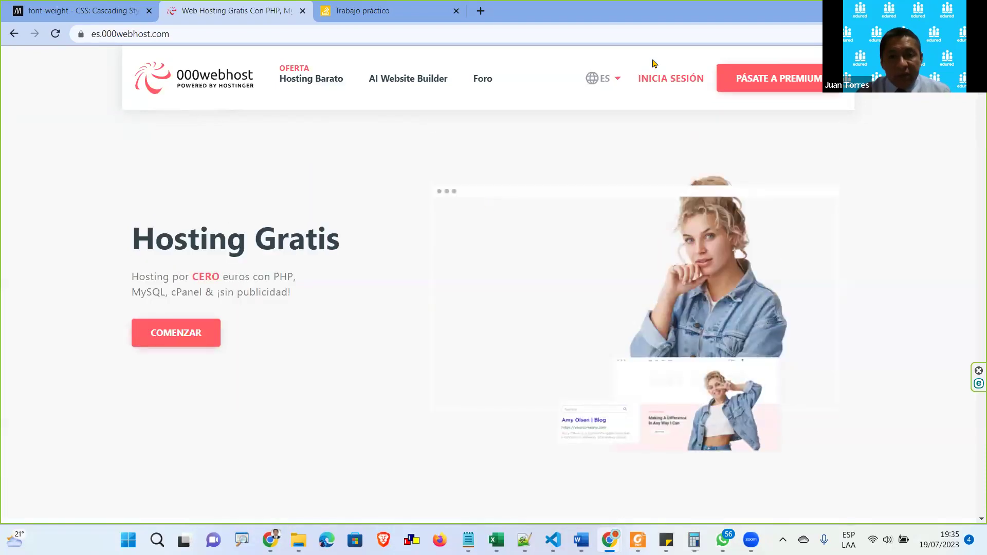
click(665, 77)
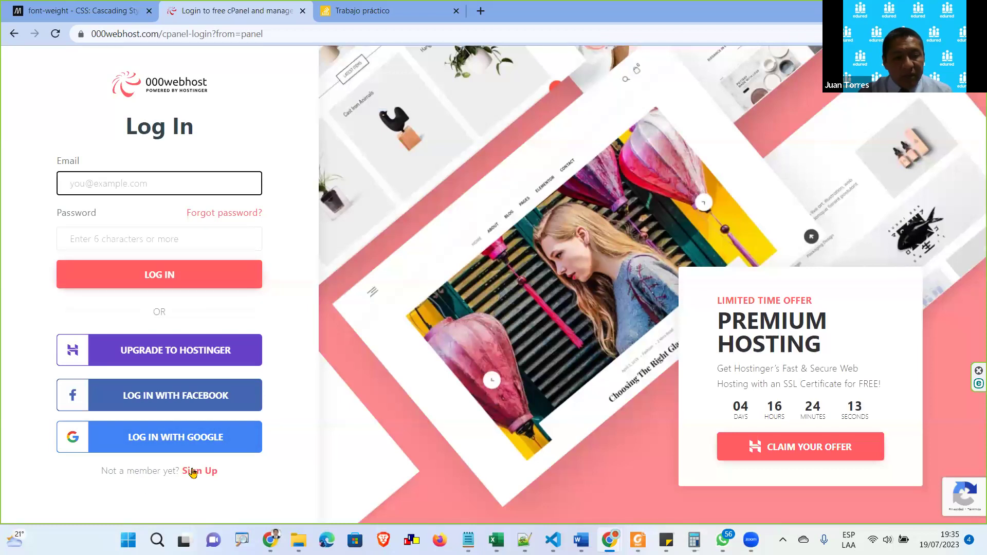
click(154, 445)
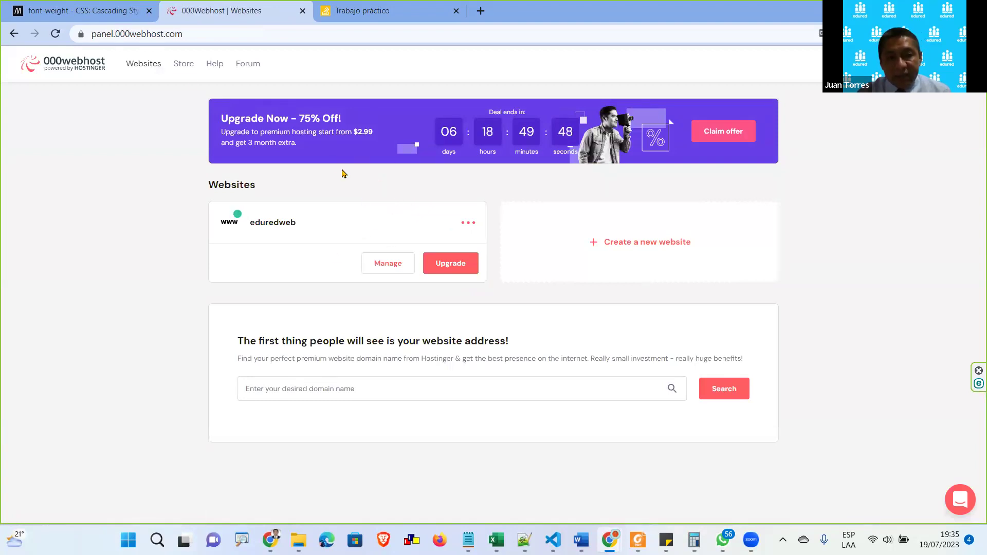
Cut the panel.000webhost.com dashboard address to the clipboard and open a new Chrome window
click(174, 35)
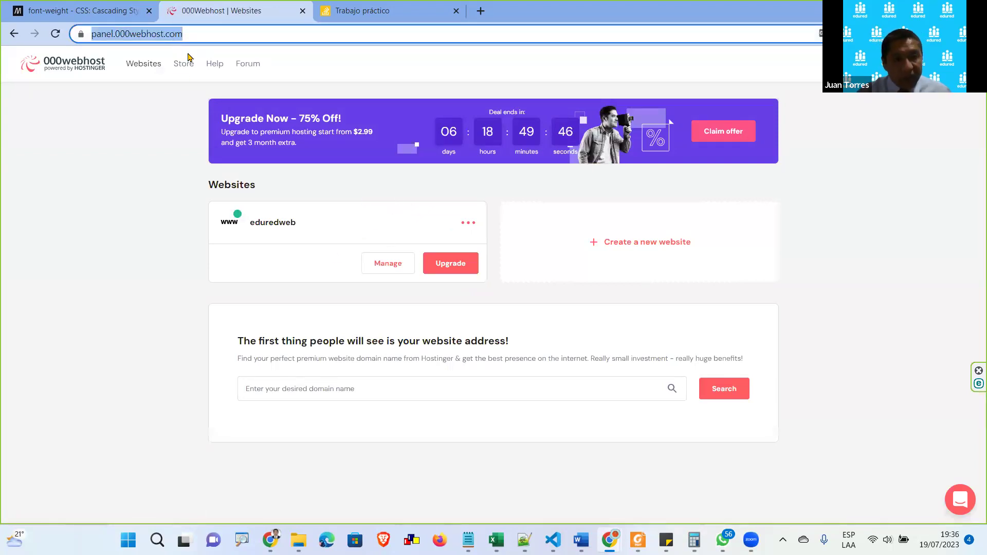
key(ctrl+x)
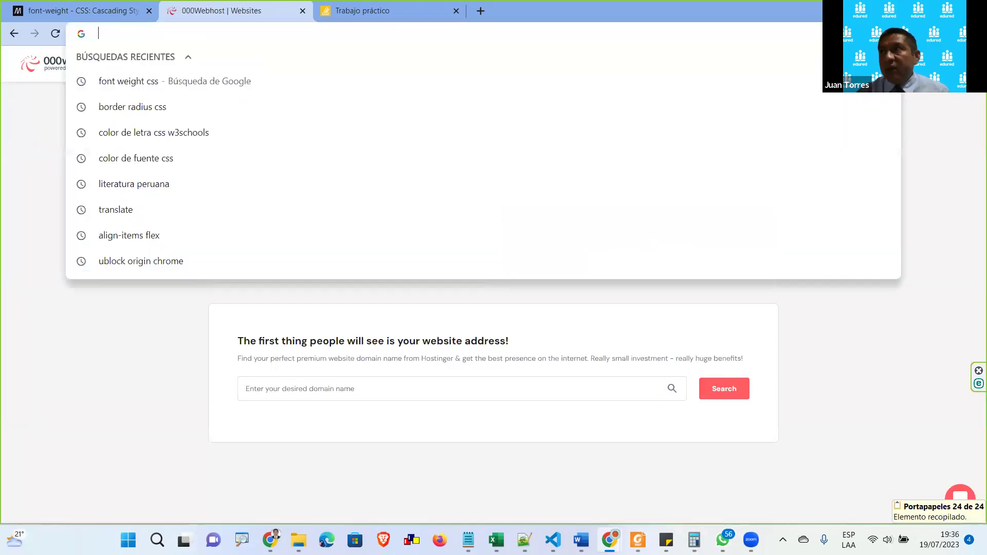
key(Escape)
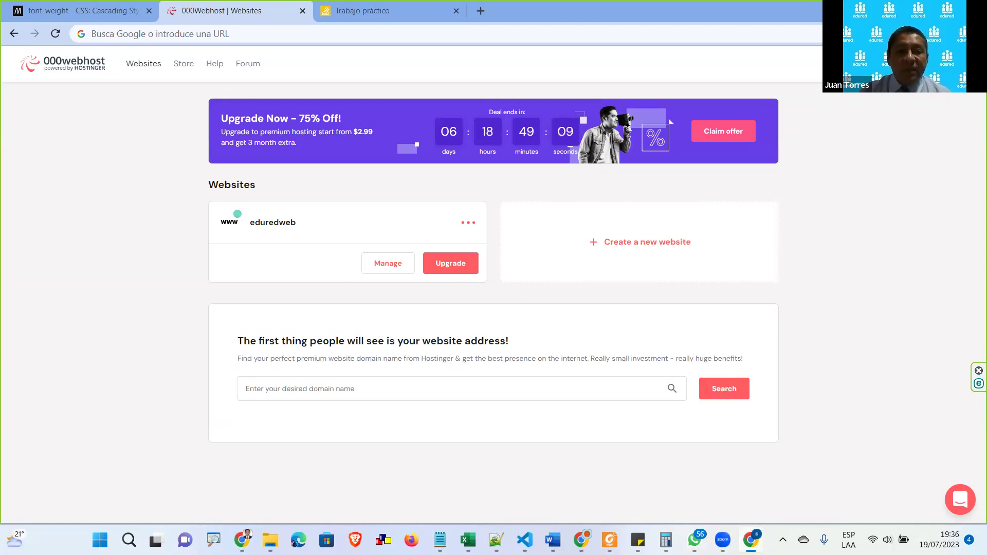
key(ctrl+n)
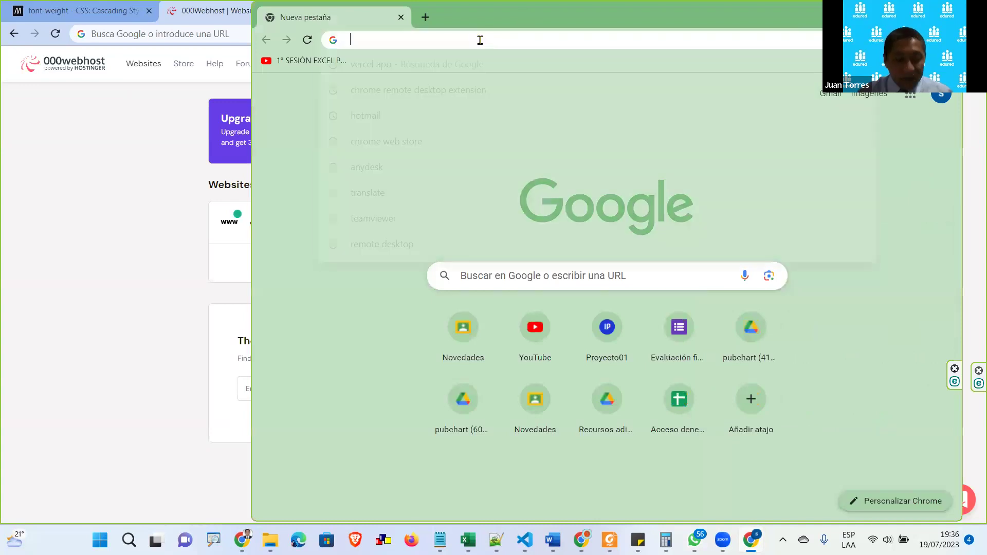
Load the panel address in the new window, sign in with Google, and open misitedemo's options
key(ctrl+v)
key(Return)
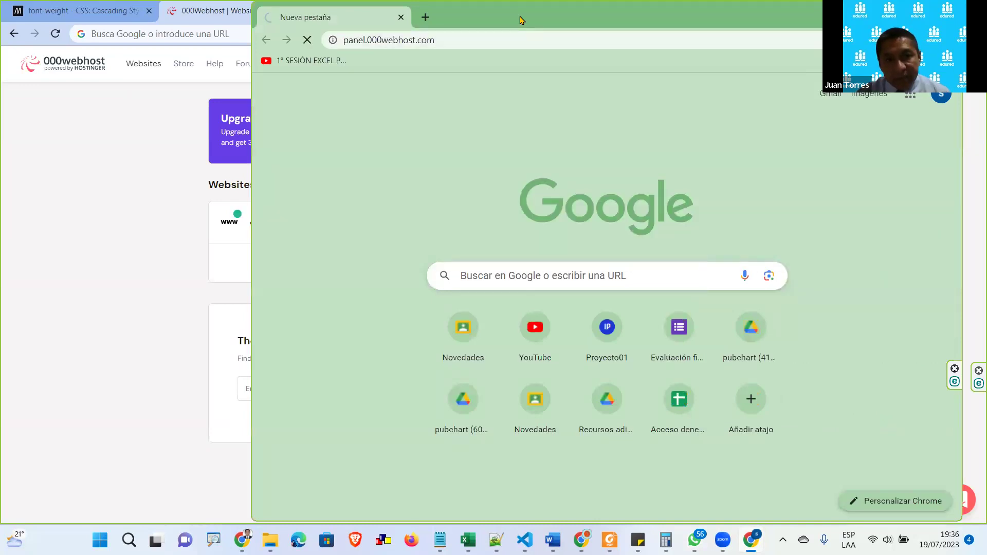
double_click(520, 20)
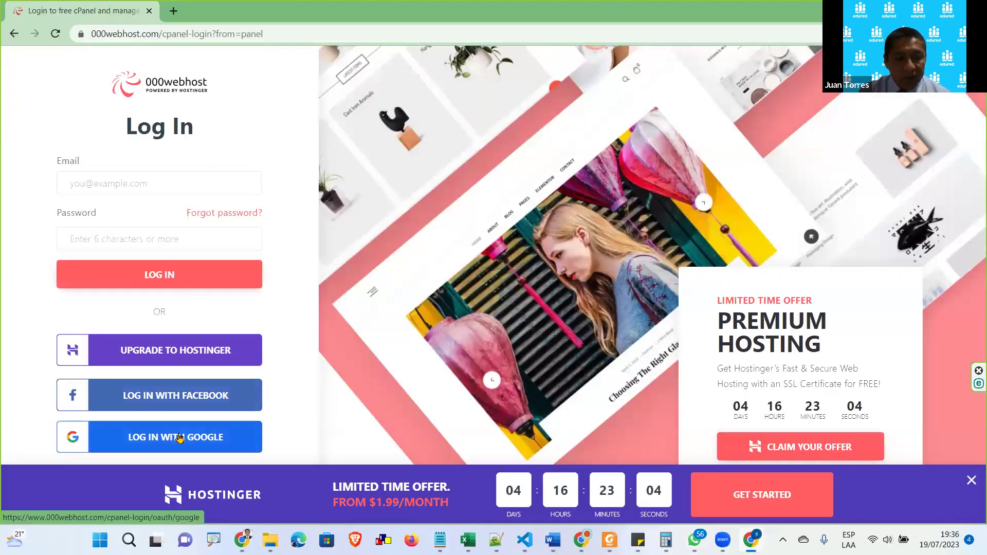
click(179, 437)
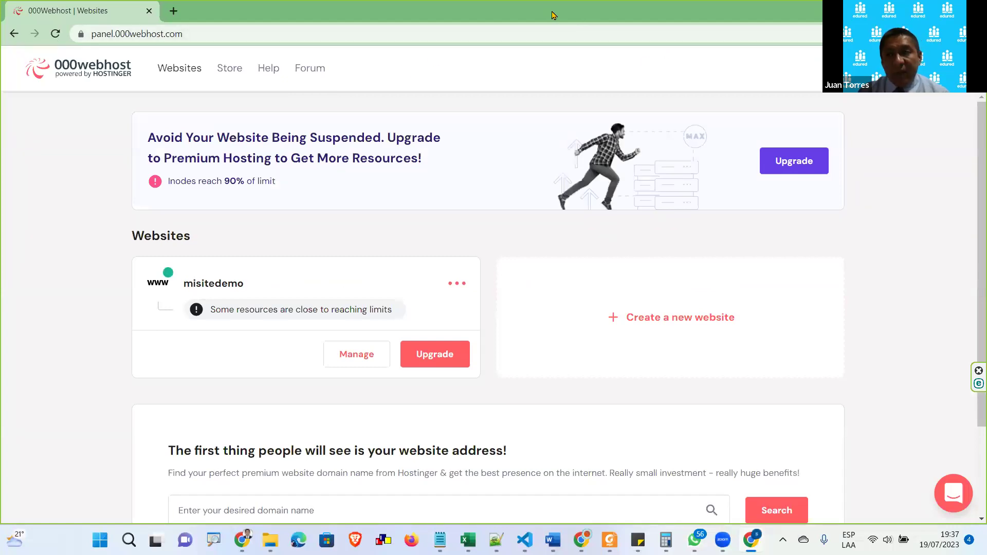
key(alt+Tab)
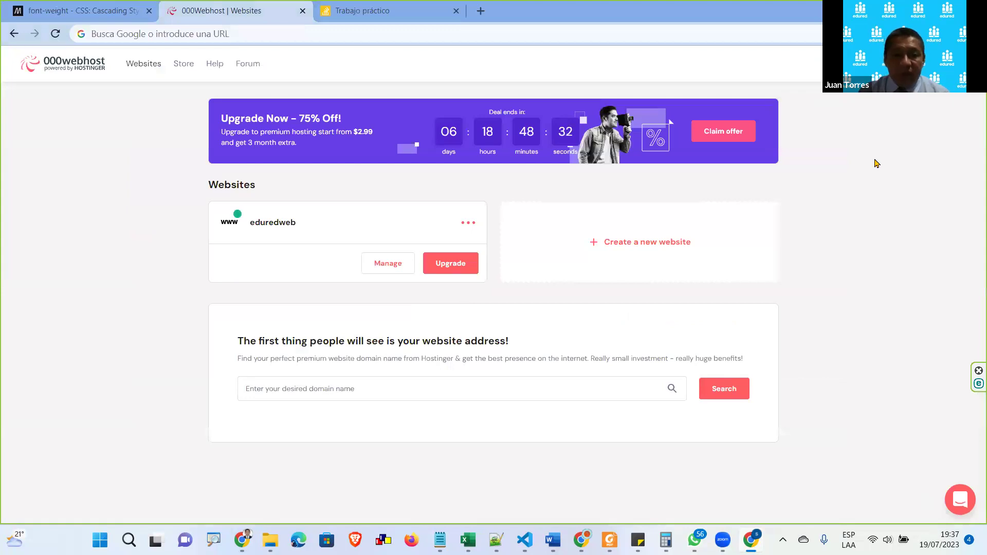
key(alt+Tab)
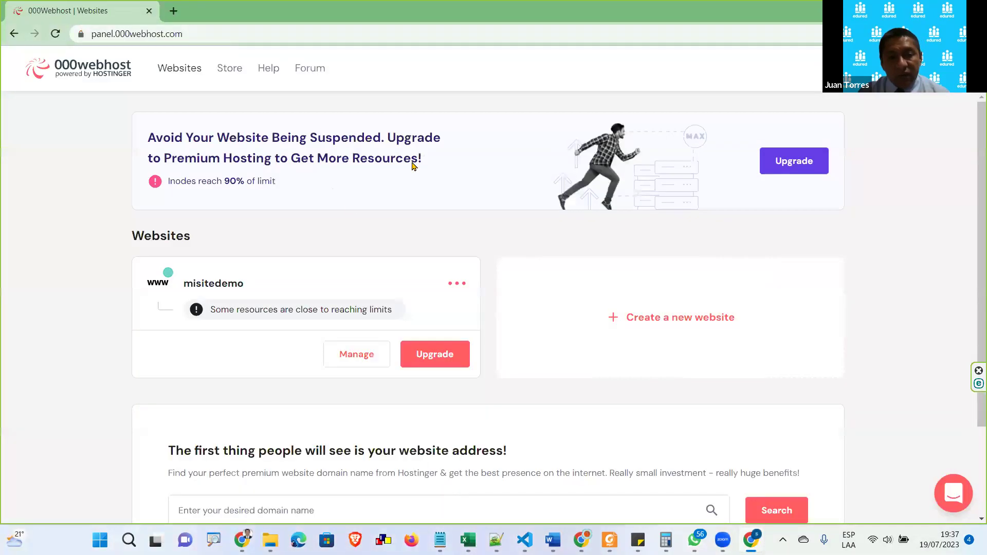
click(453, 282)
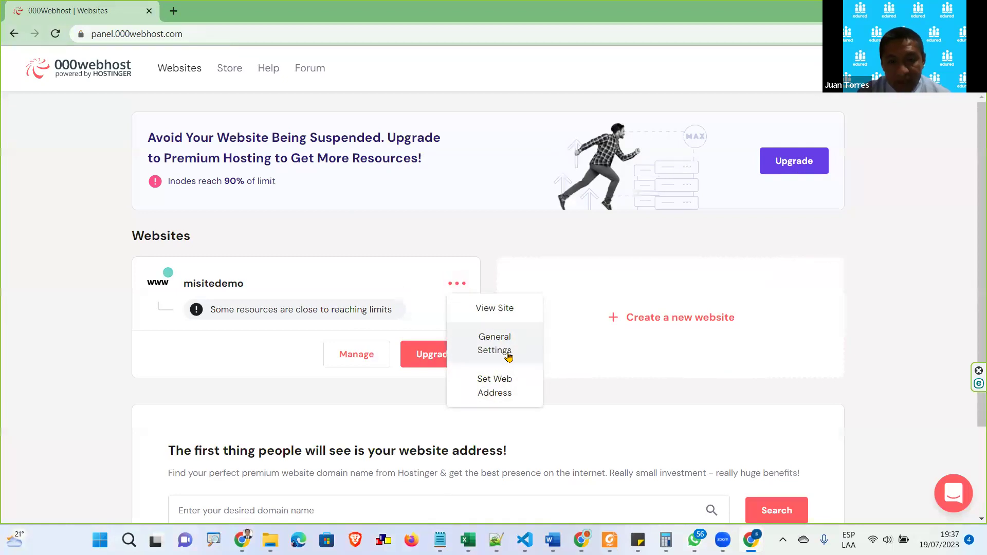
Delete the misitedemo website from its General Settings, confirming the permanent deletion
click(508, 356)
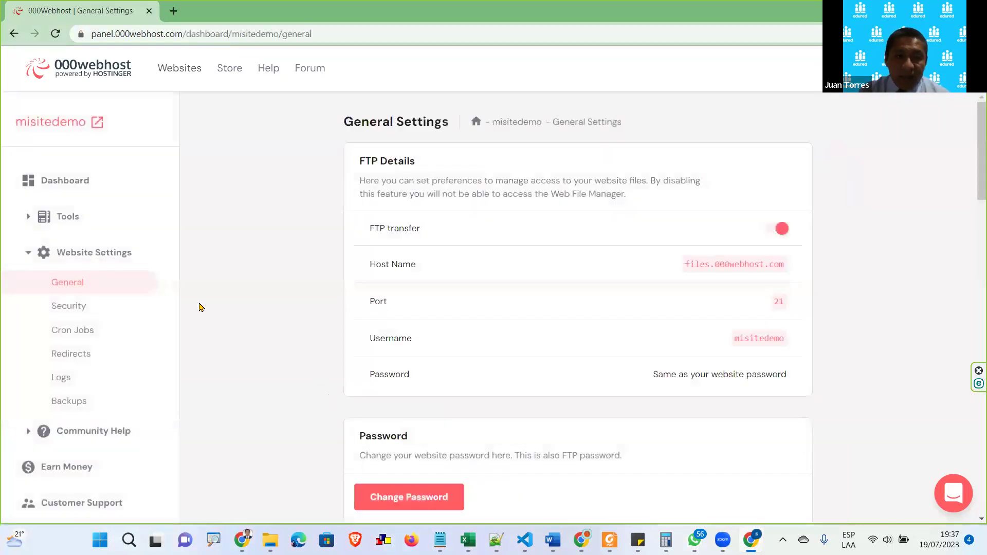
scroll(470, 263, down, 8)
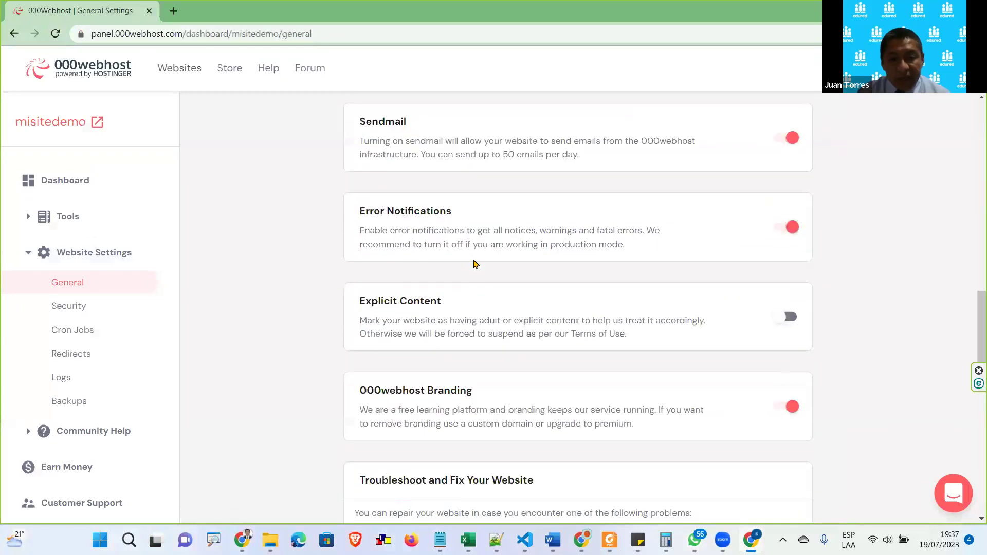
scroll(474, 263, down, 10)
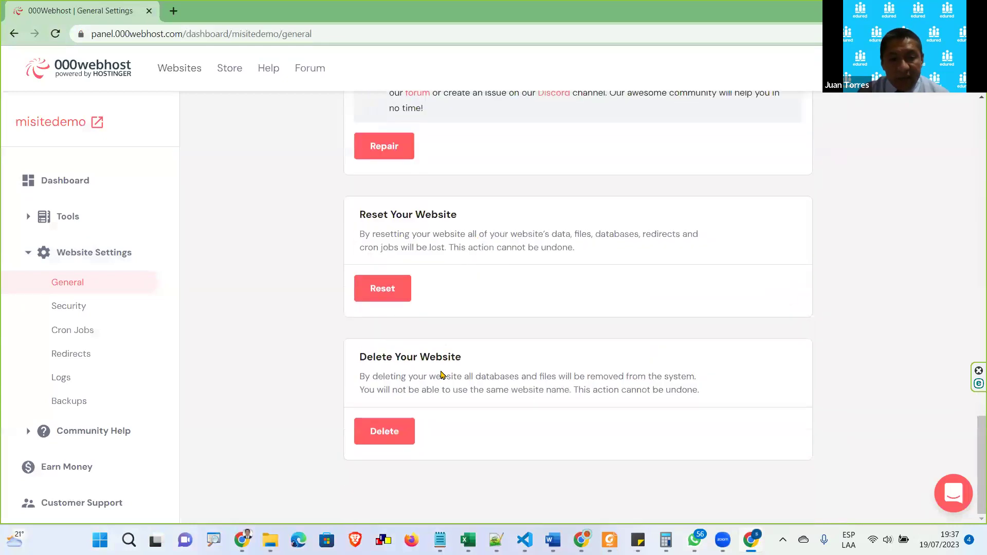
click(386, 431)
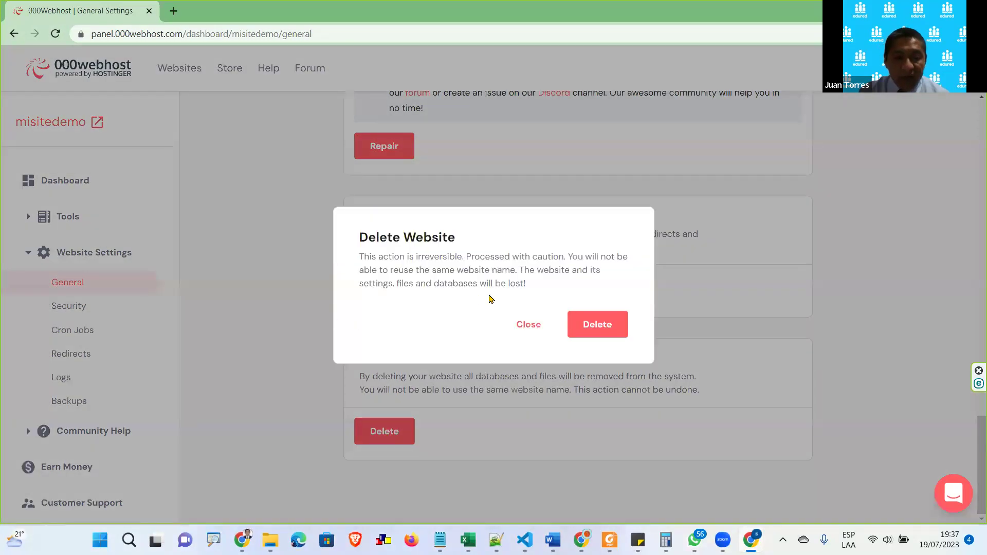
click(577, 314)
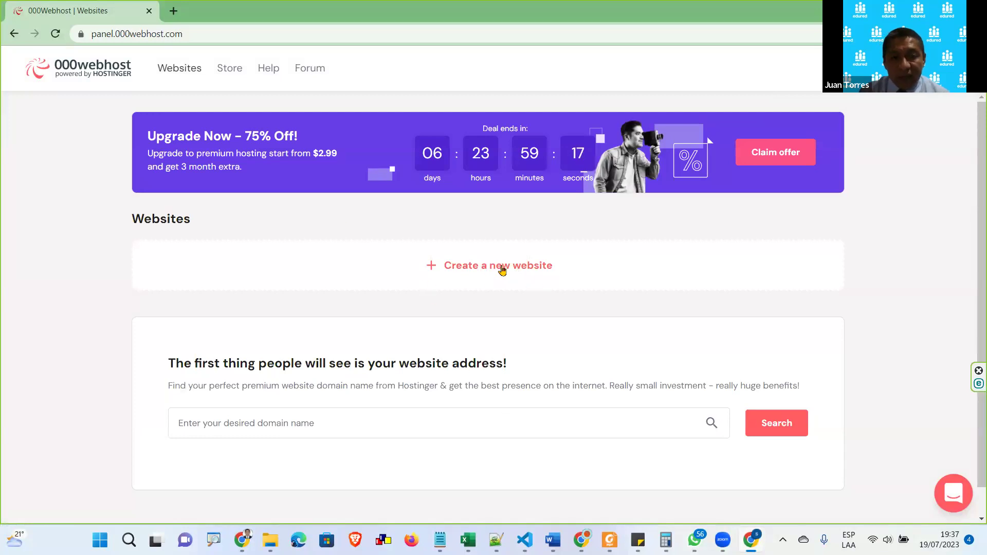
Submit a new website named literatura with a password meeting the listed requirements
click(493, 272)
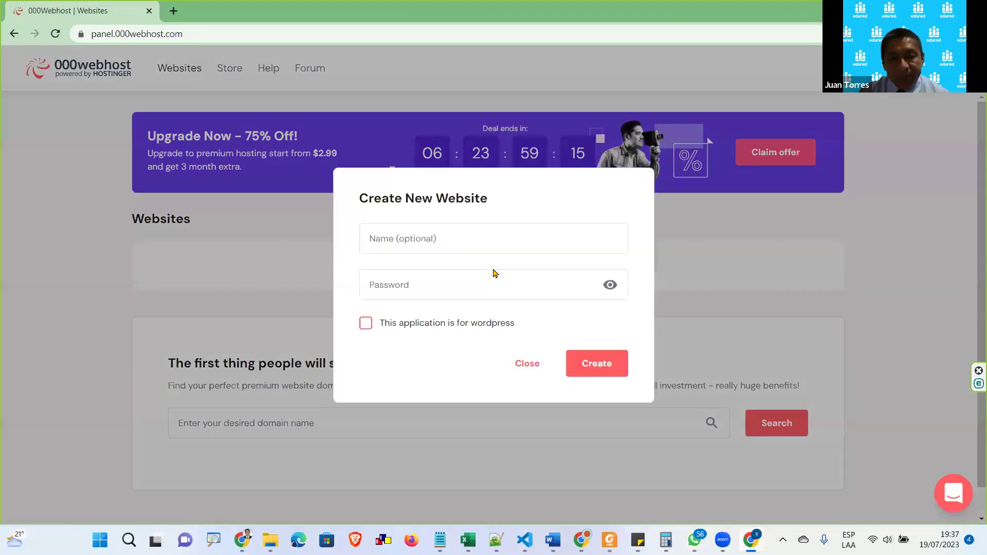
click(423, 243)
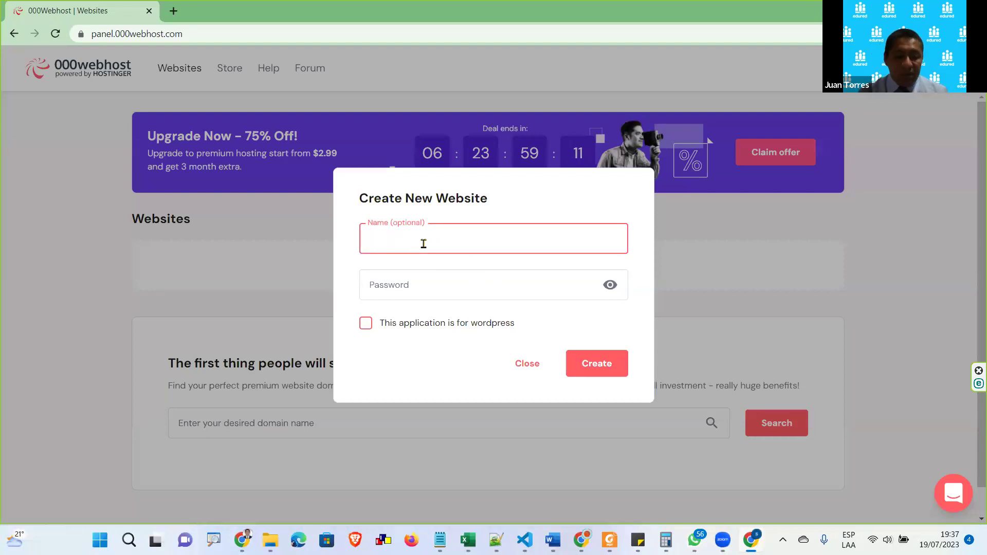
text(literu)
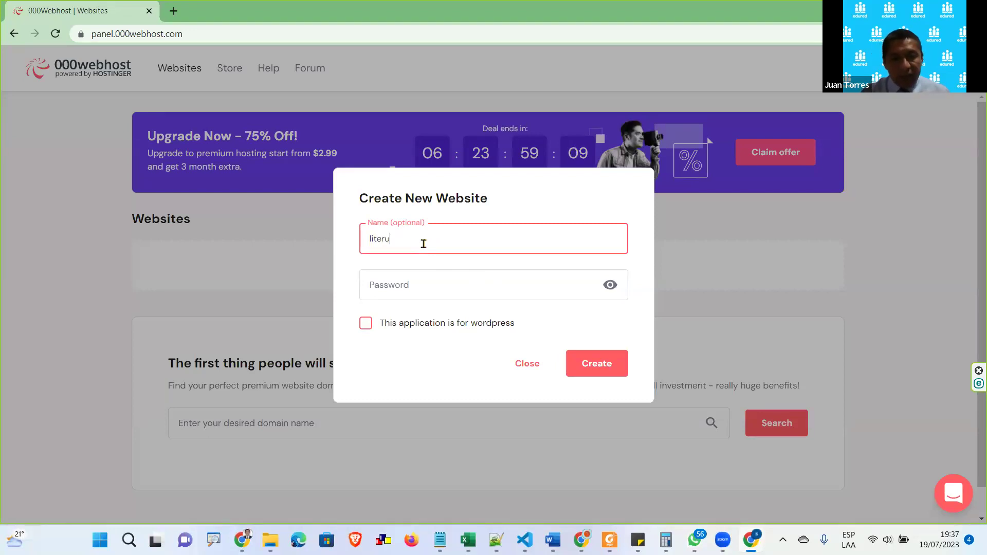
key(BackSpace)
text(atrura)
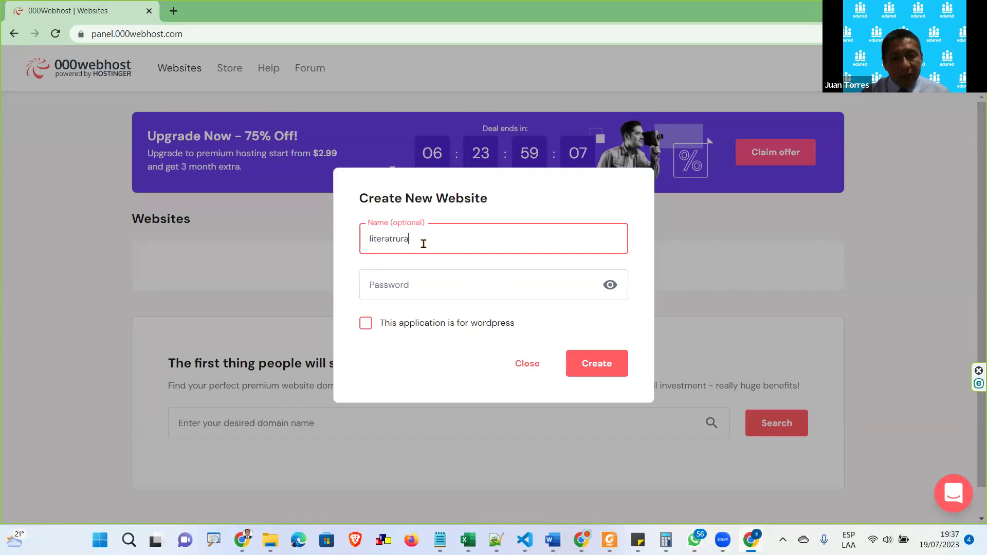
key(BackSpace)
text(ur)
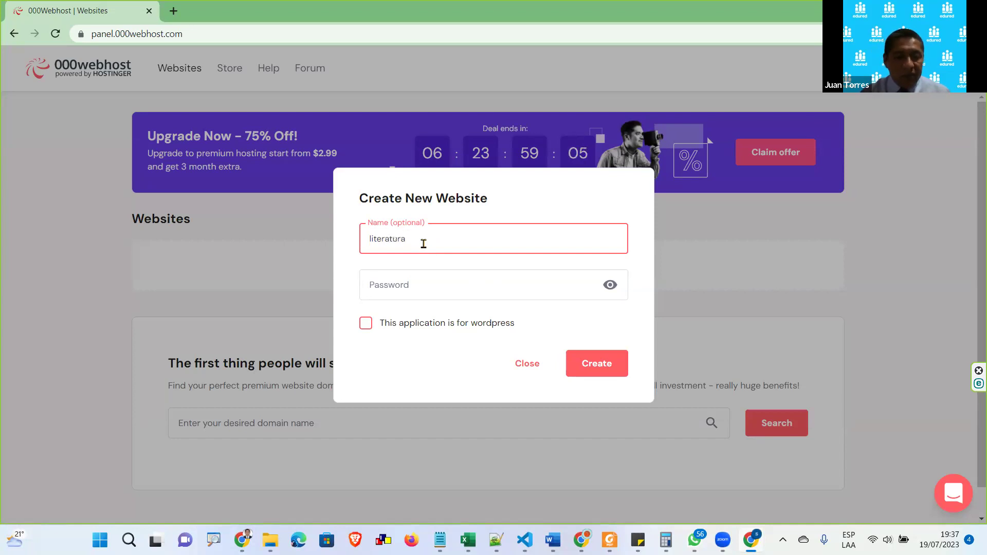
click(447, 282)
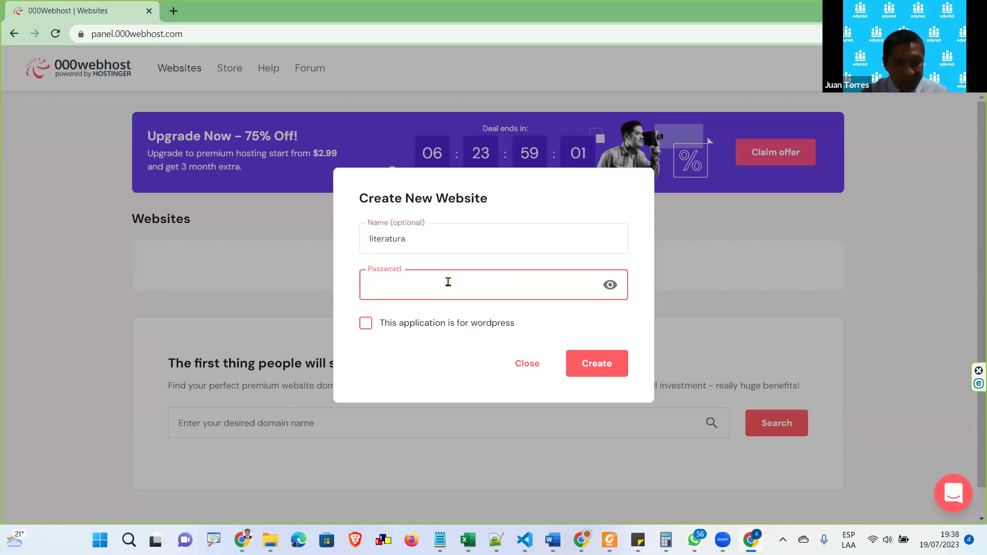
text(Li)
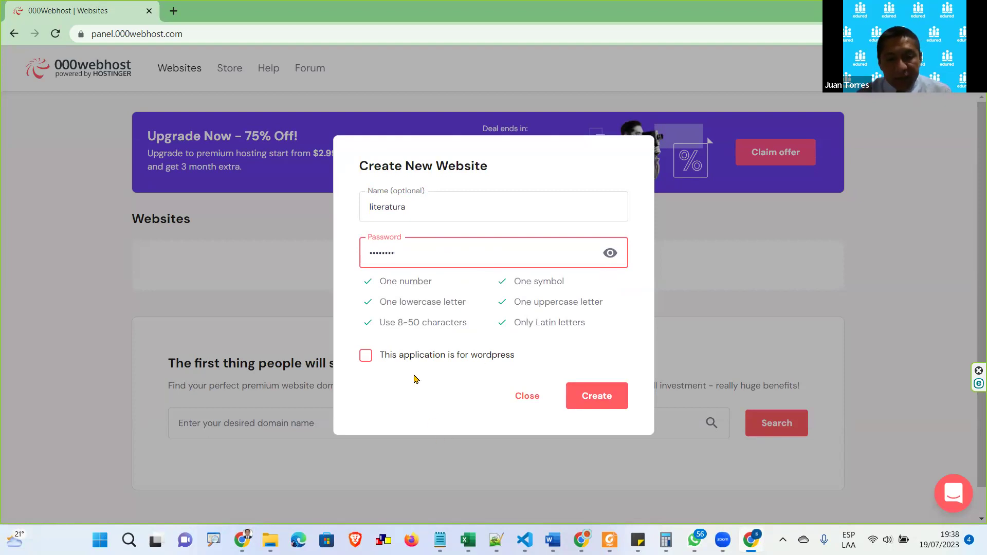
drag(377, 284, 435, 293)
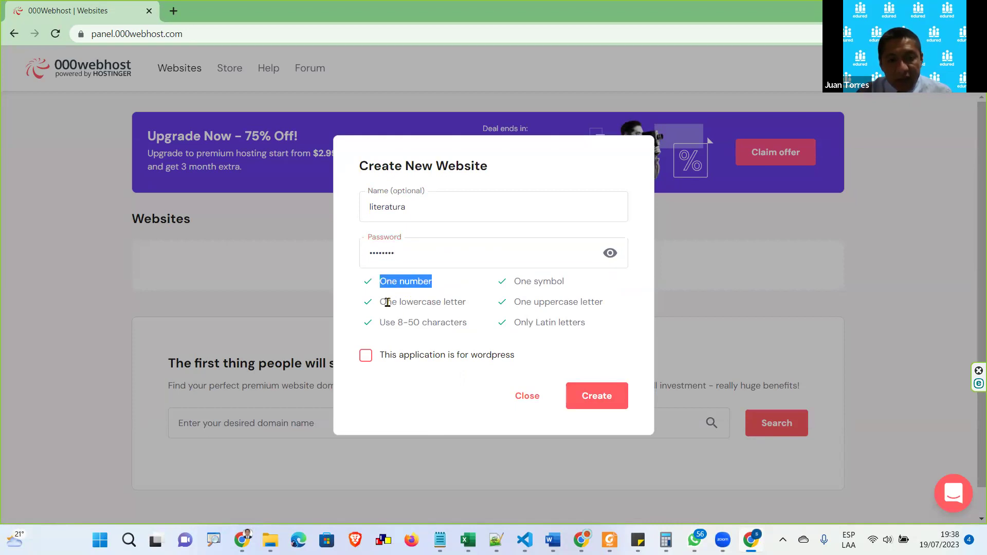
drag(380, 323, 474, 326)
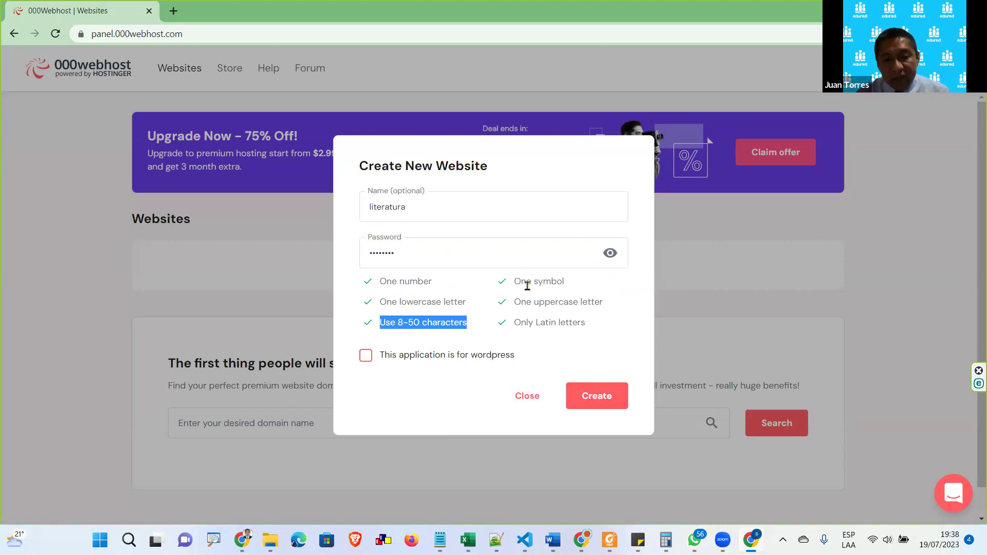
drag(534, 301, 569, 302)
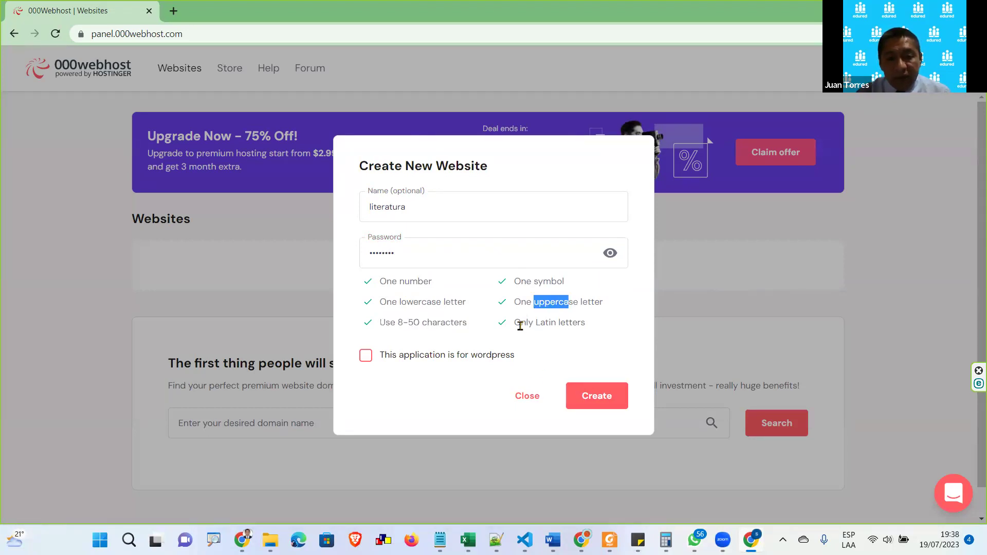
drag(516, 322, 583, 328)
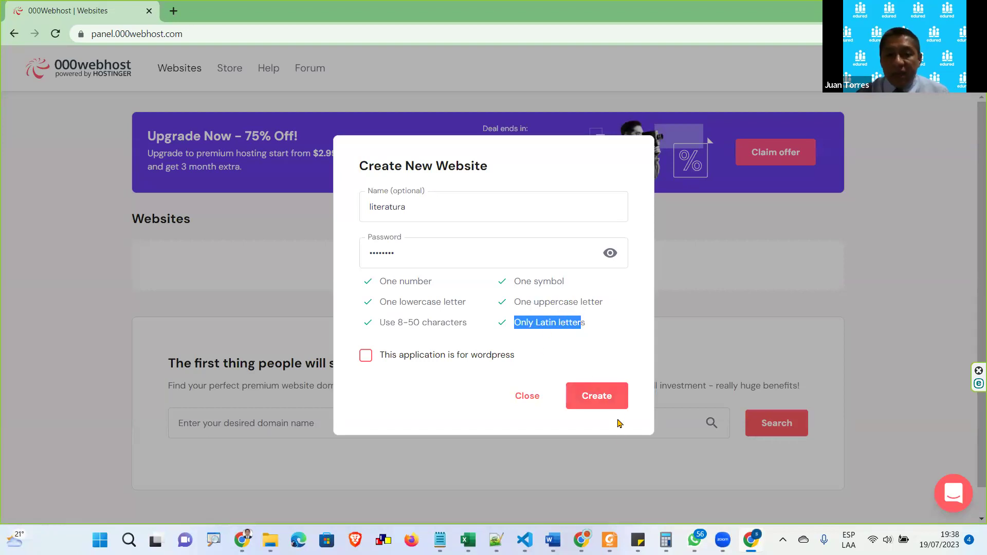
click(615, 401)
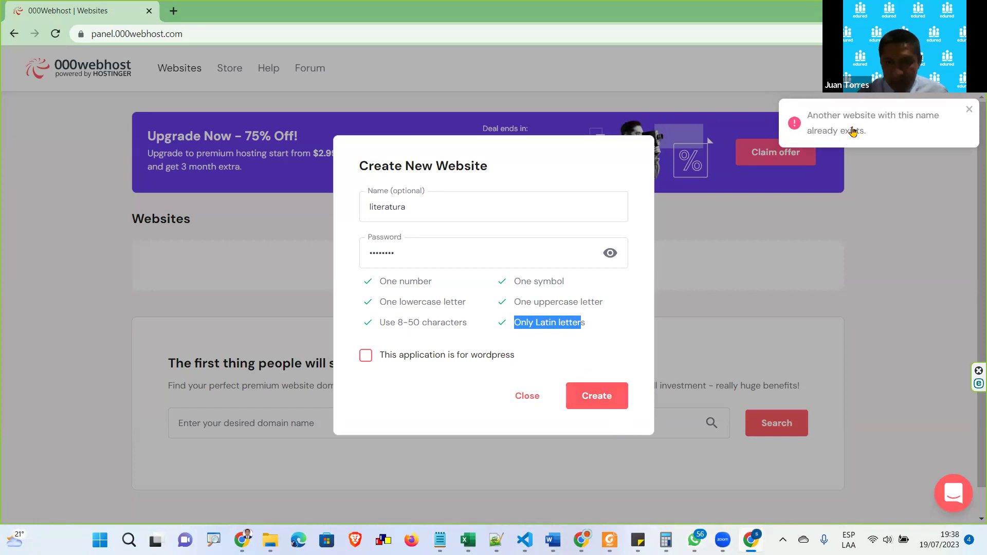
After the name-taken error, rename the website to edured2023 and create it
key(ctrl)
key(ctrl)
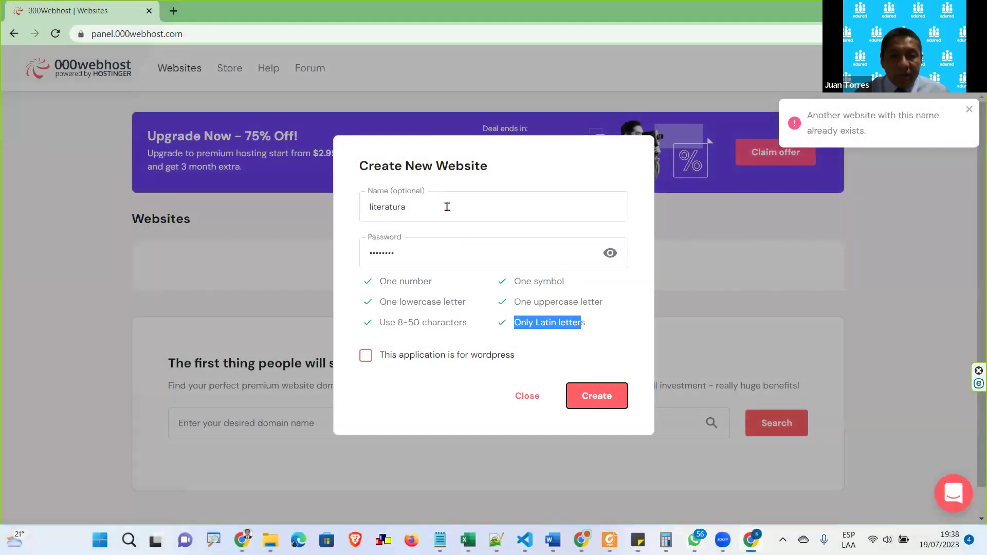
click(446, 206)
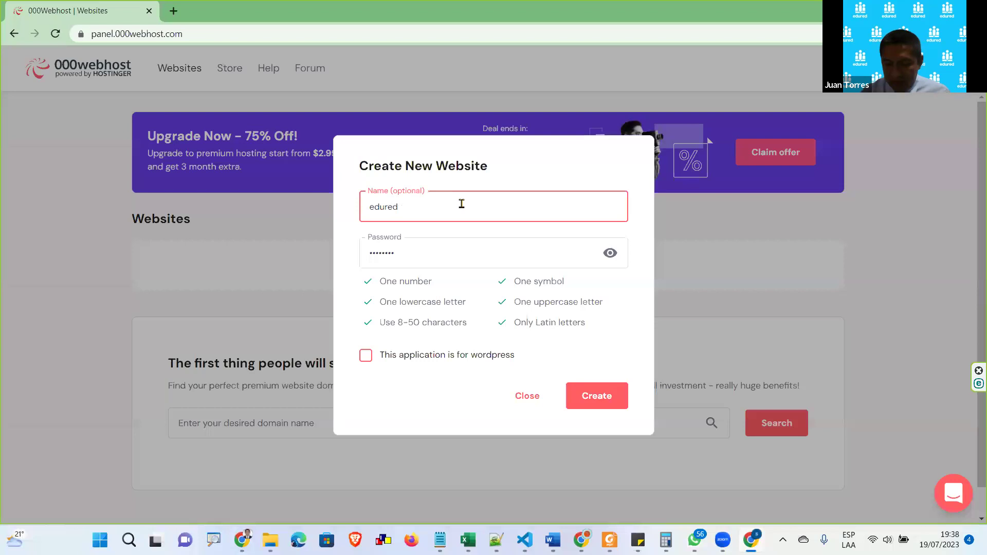
text(023)
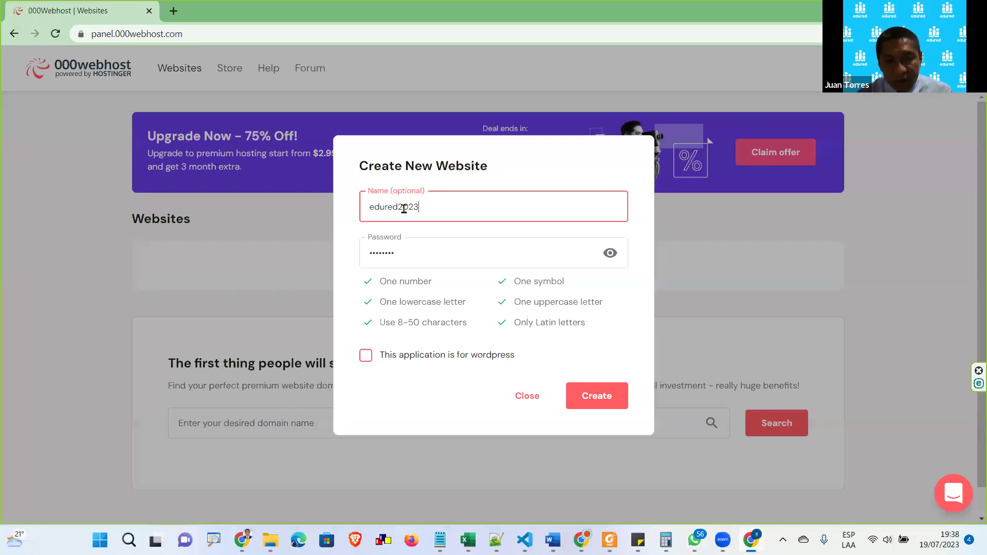
drag(419, 212, 398, 212)
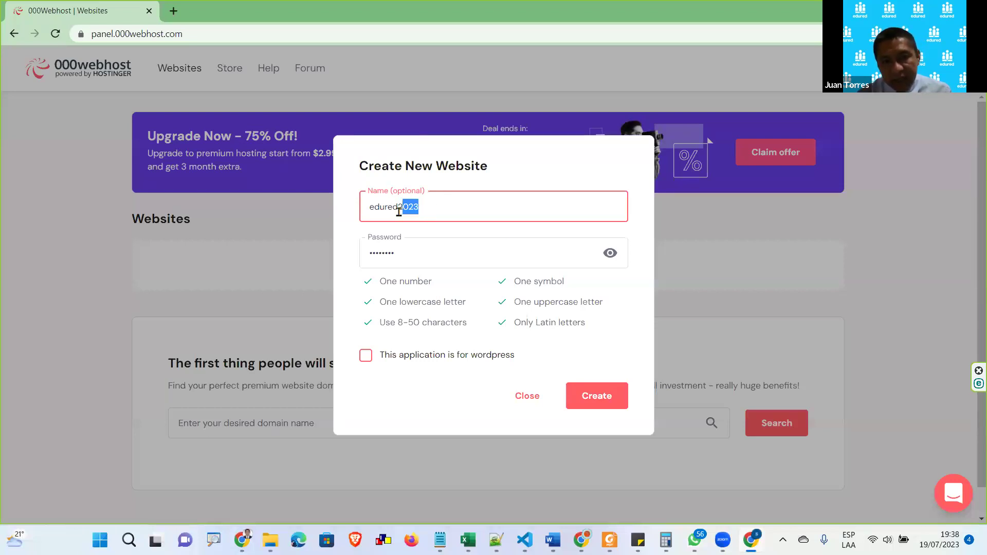
click(604, 400)
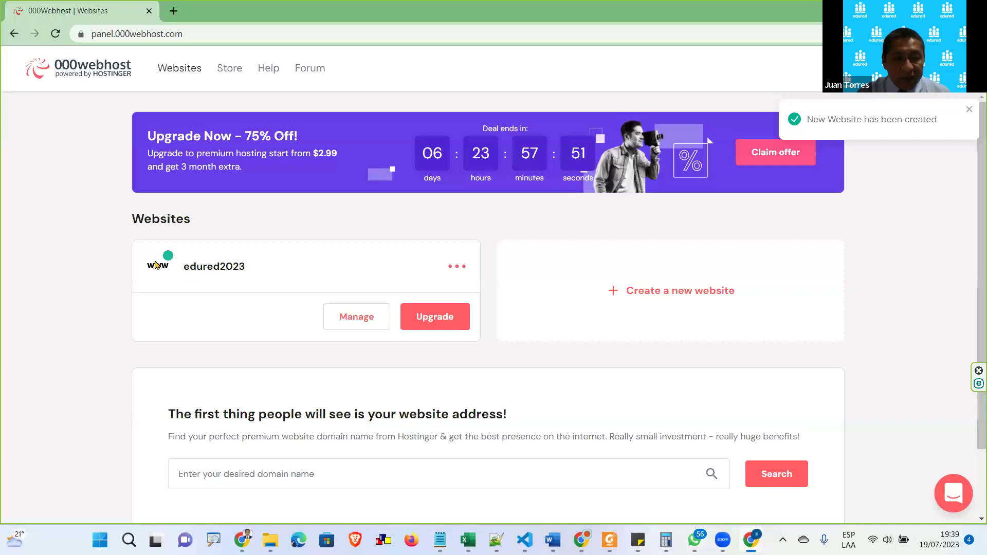
drag(184, 269, 271, 278)
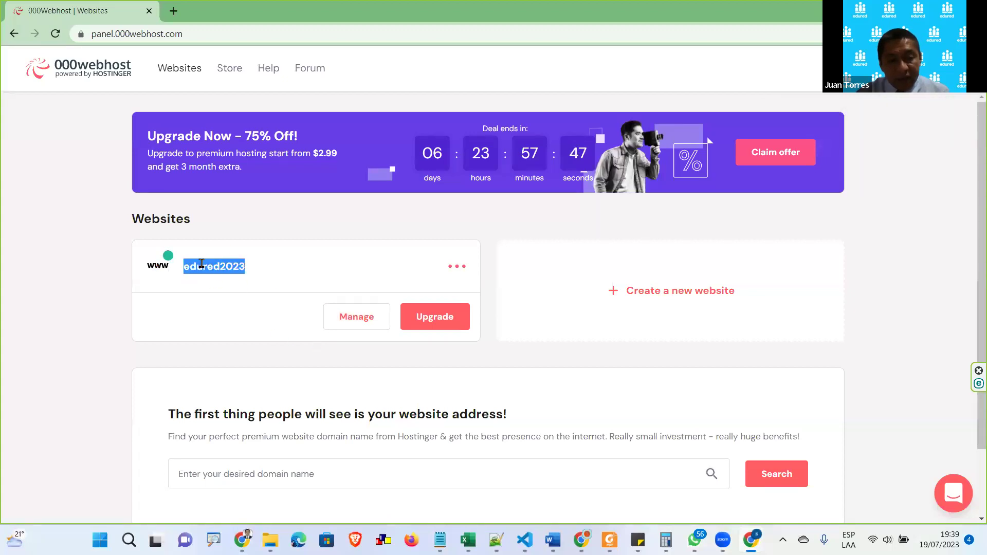
click(356, 317)
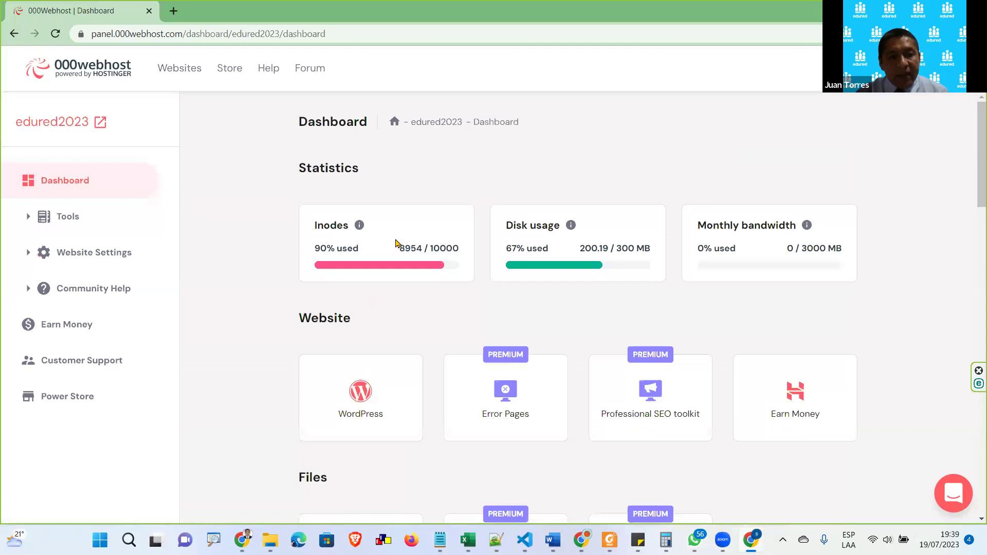
scroll(615, 247, down, 13)
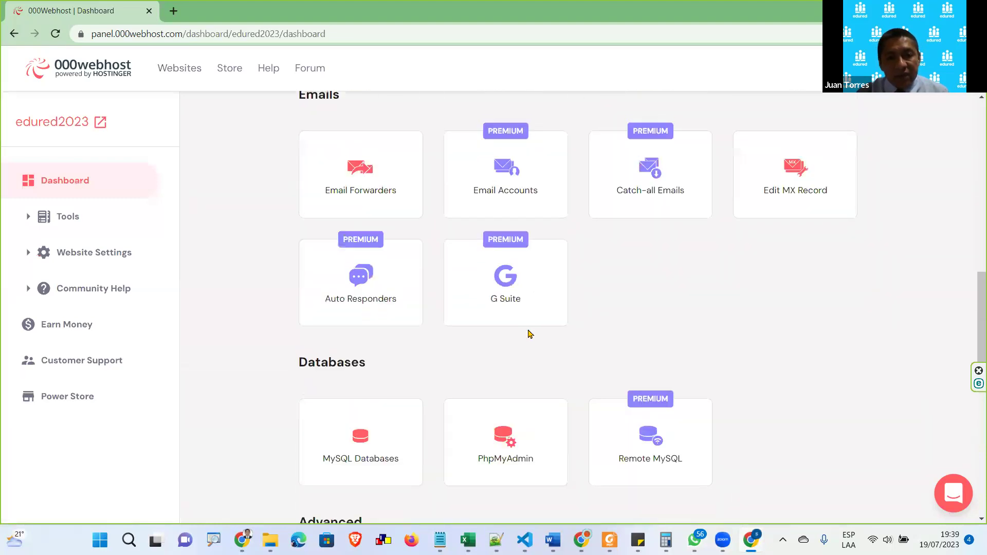
scroll(529, 331, up, 10)
scroll(294, 249, up, 3)
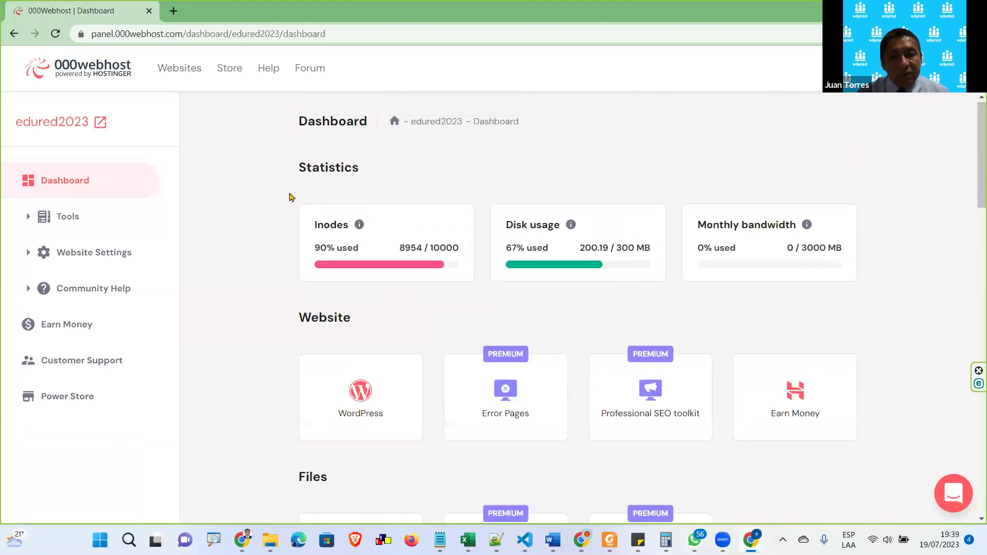
double_click(286, 33)
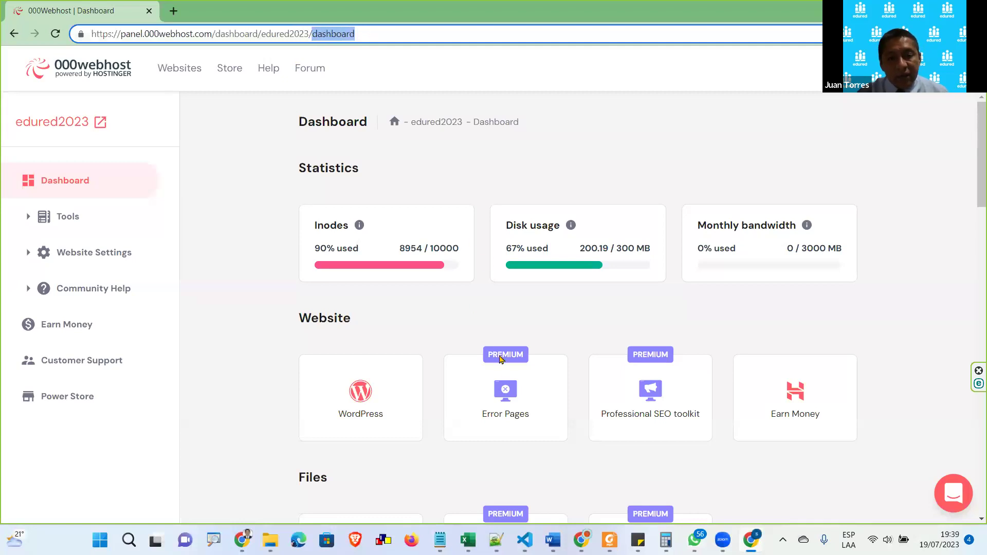
scroll(535, 343, down, 10)
scroll(535, 337, up, 4)
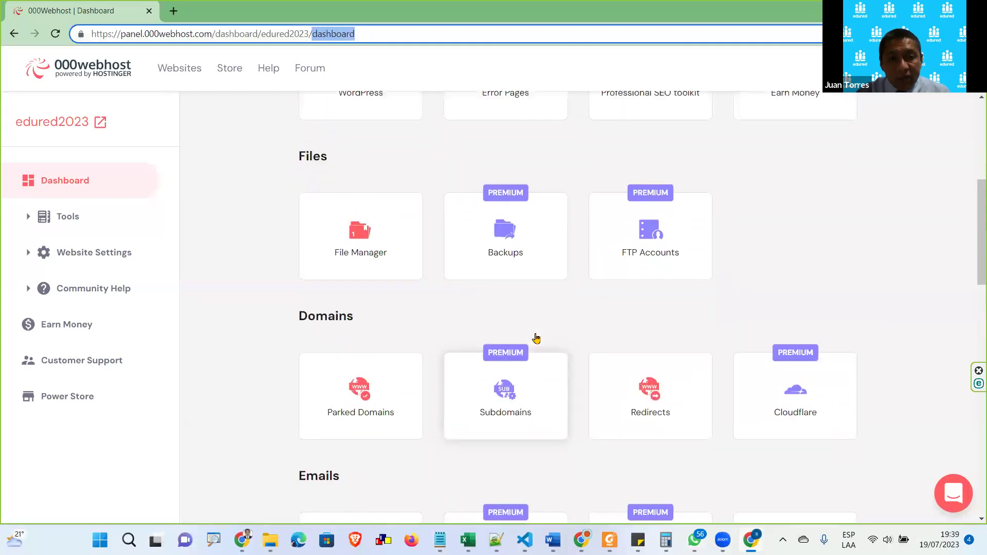
scroll(536, 338, up, 1)
scroll(298, 155, up, 5)
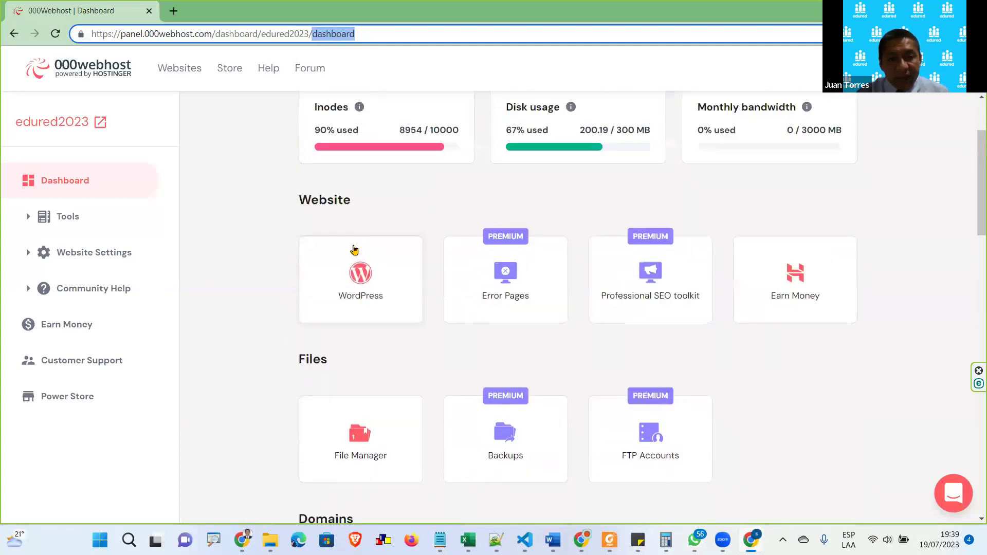
scroll(406, 424, down, 2)
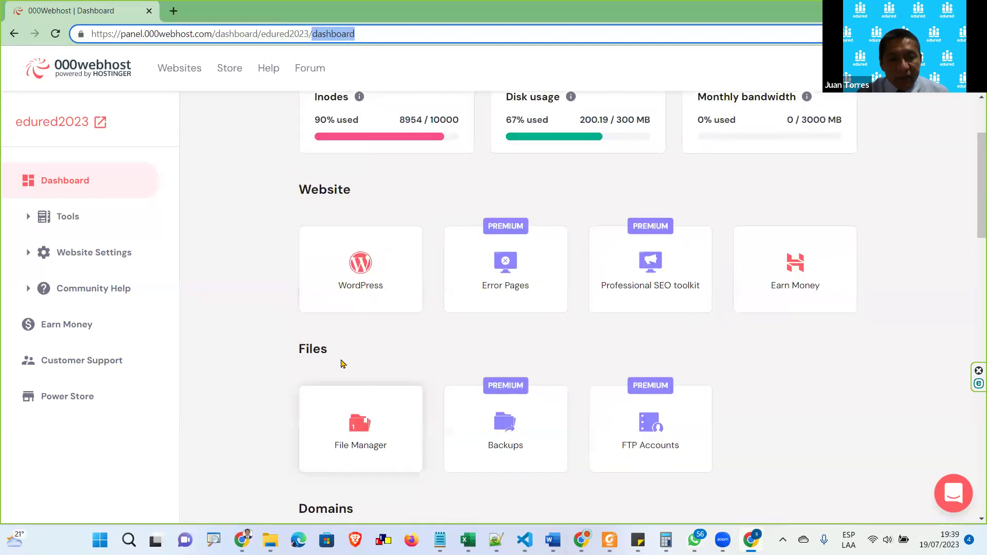
Open edured2023's File Manager in a separate tab, then return to the site dashboard
click(384, 435)
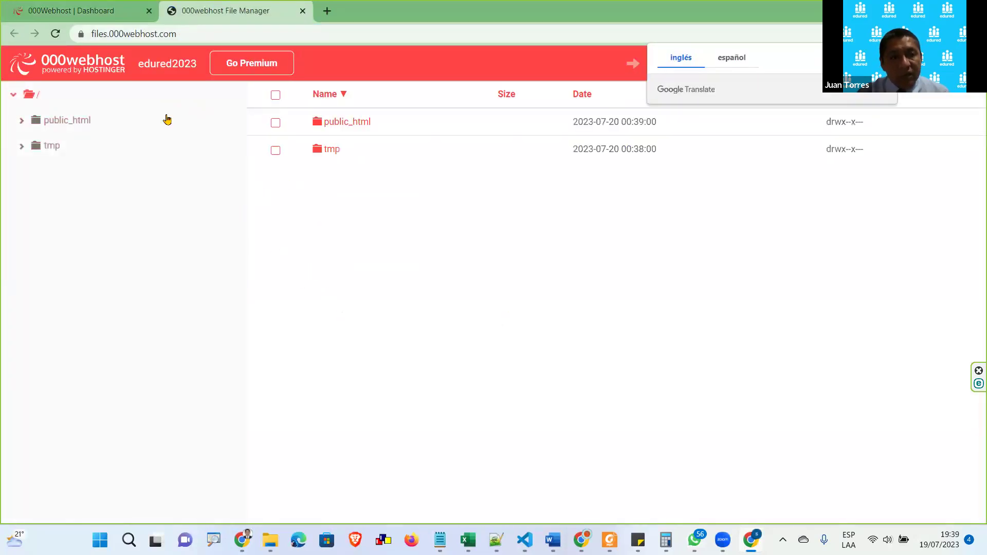
click(92, 12)
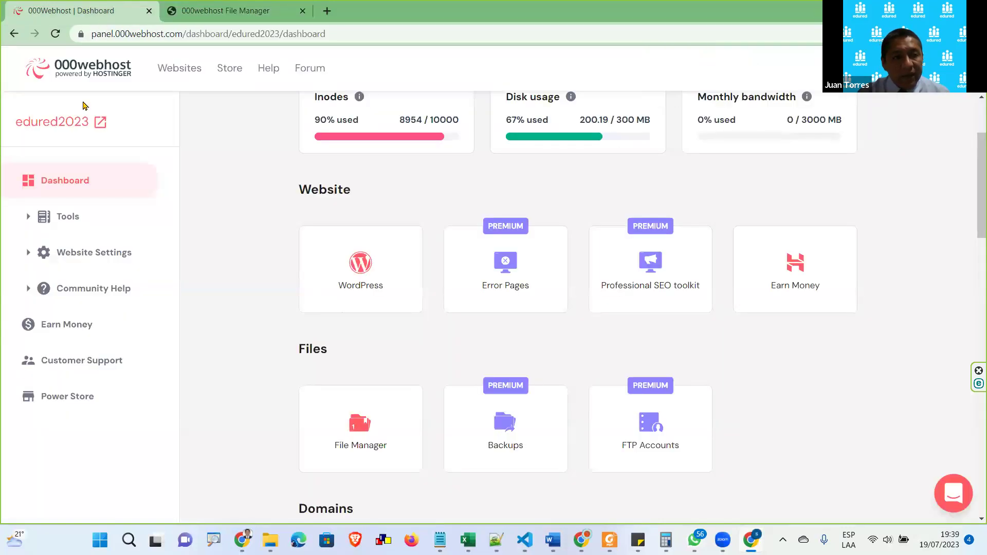
Open the live edured2023 site's default welcome page in its own tab, then return to File Manager
click(61, 126)
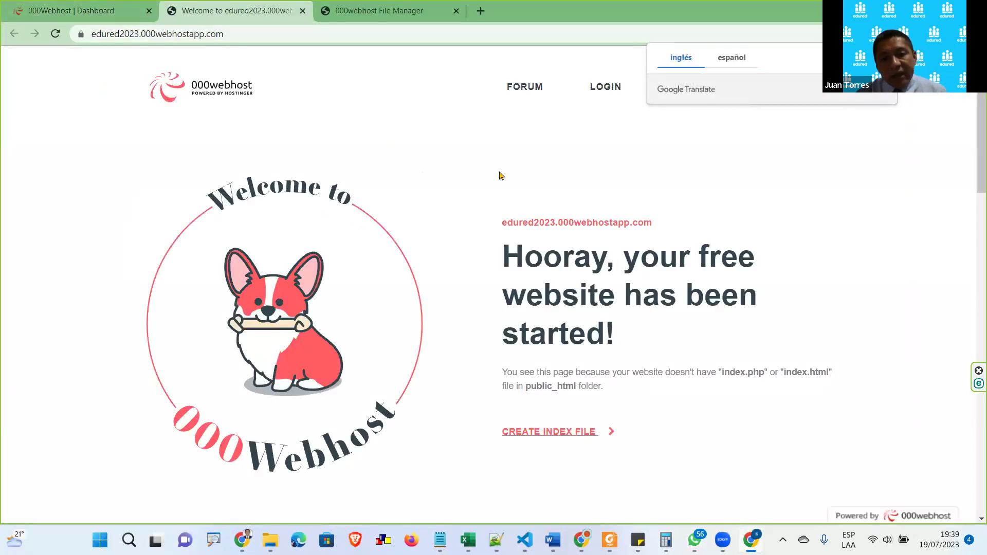
click(396, 4)
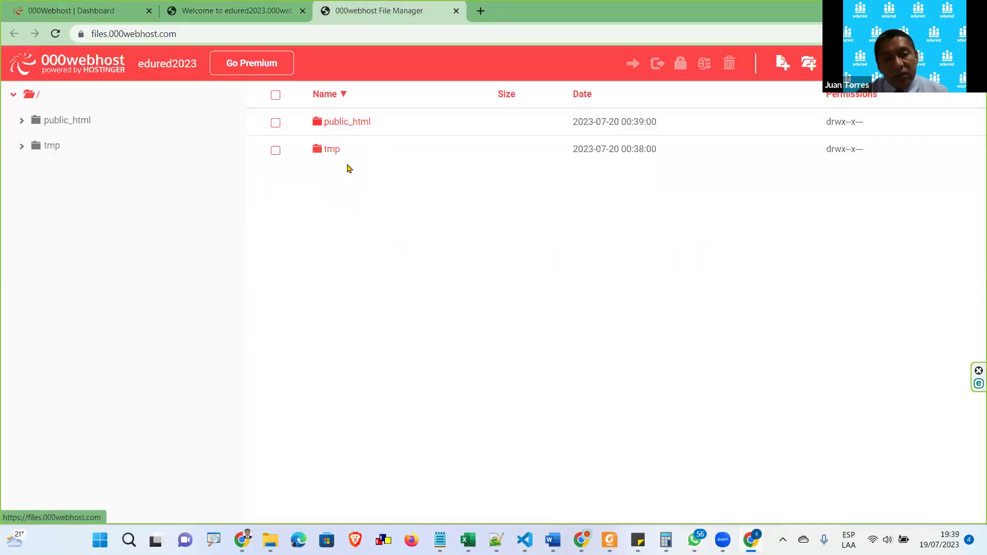
Open public_html in the File Manager, revealing its lone 0.2 kB .htaccess file
click(351, 123)
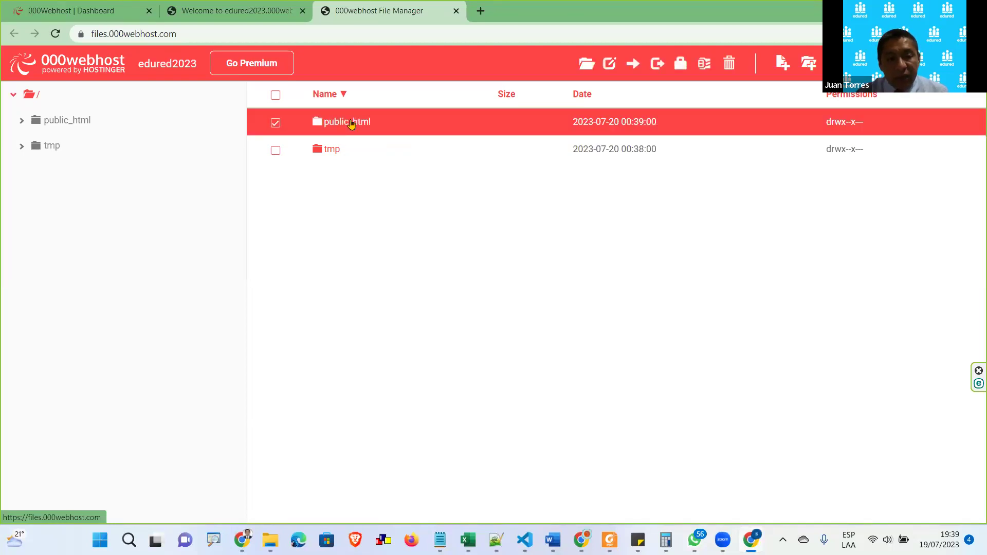
double_click(354, 122)
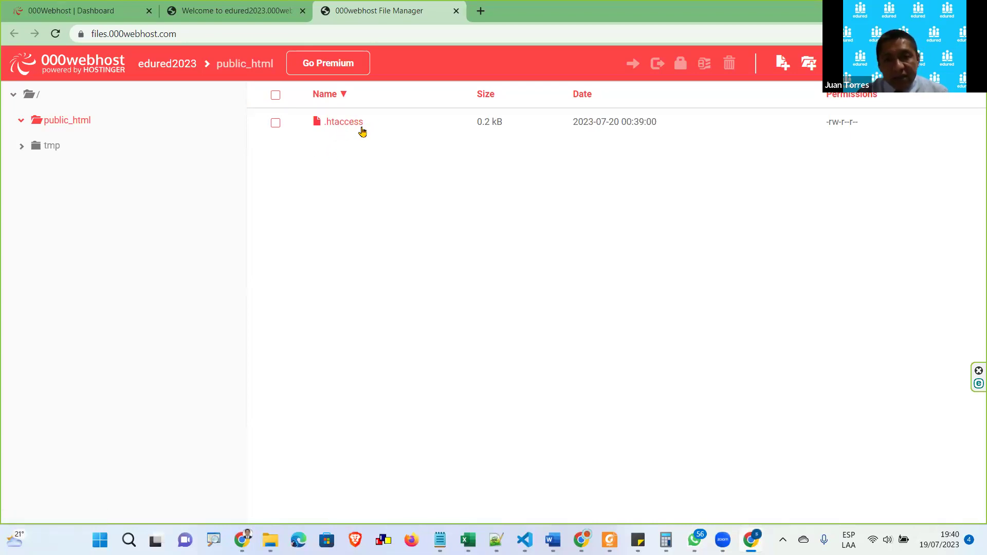
drag(823, 123, 858, 123)
click(426, 230)
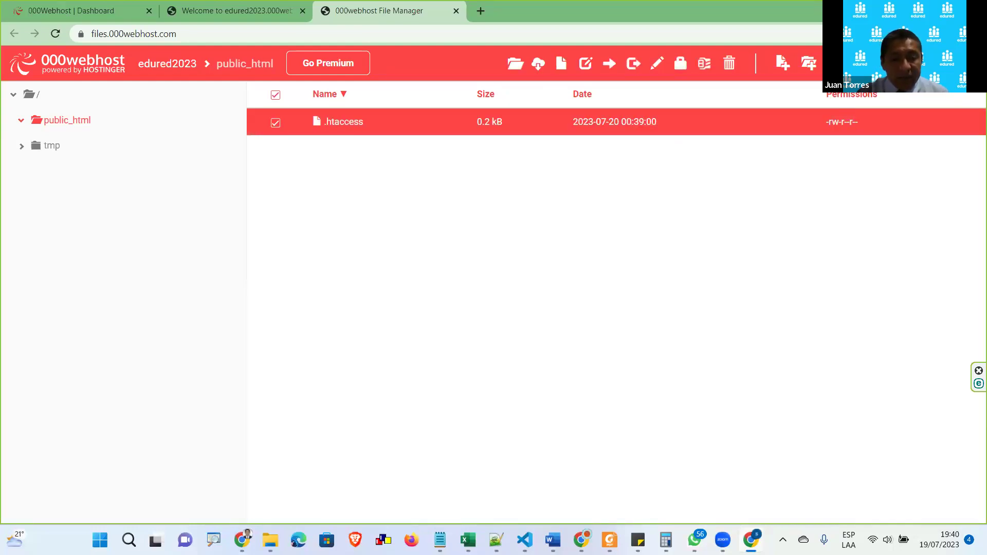
Restore the demo Explorer window over the browser and select estilo.css, index.html and literatura.jpg
mouse_move(271, 535)
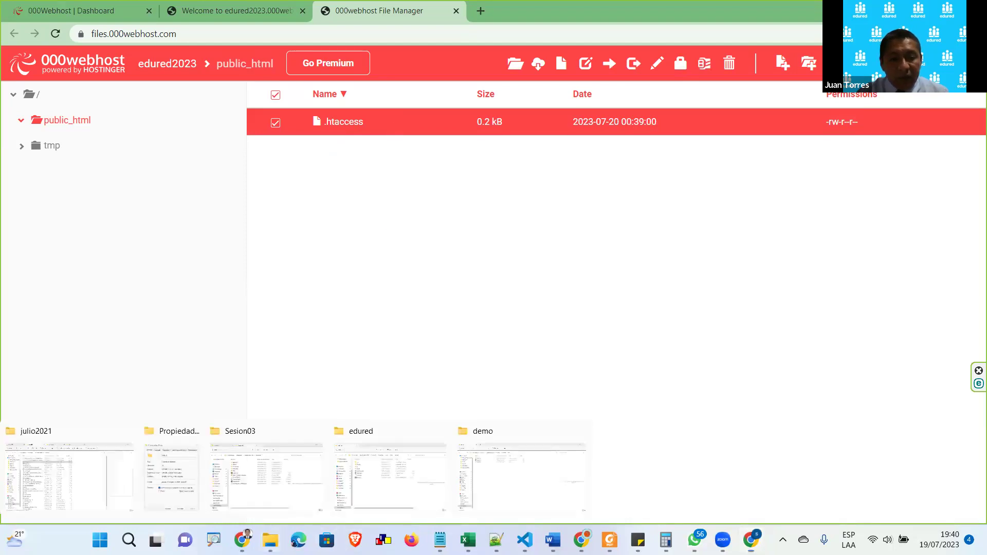
click(498, 482)
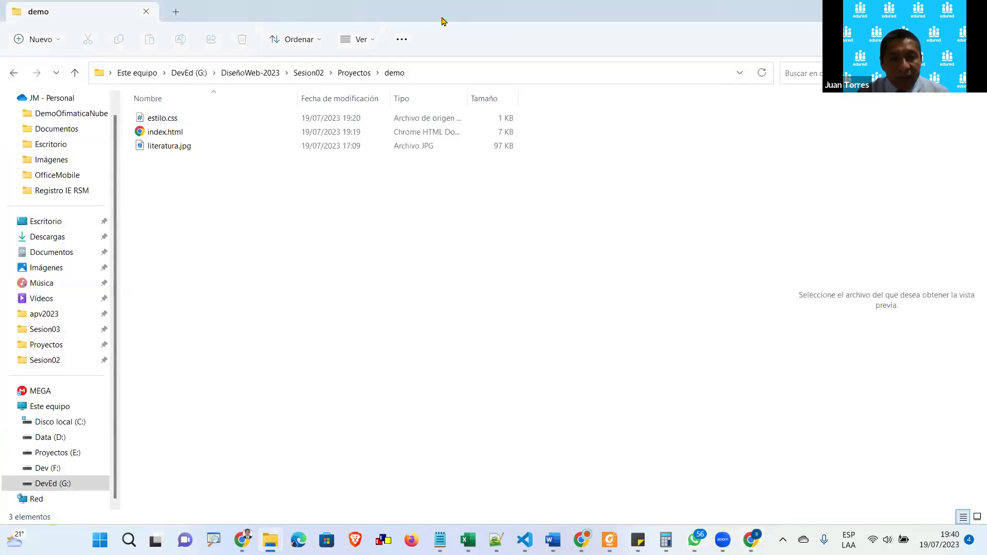
double_click(464, 23)
drag(698, 321, 663, 226)
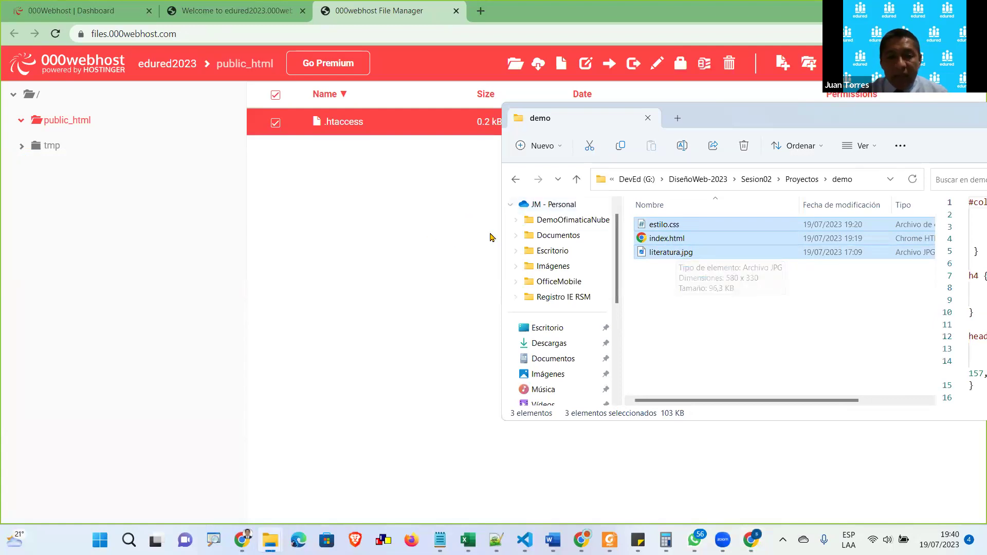
Upload estilo.css, index.html and literatura.jpg from the demo folder into public_html
drag(663, 242, 357, 203)
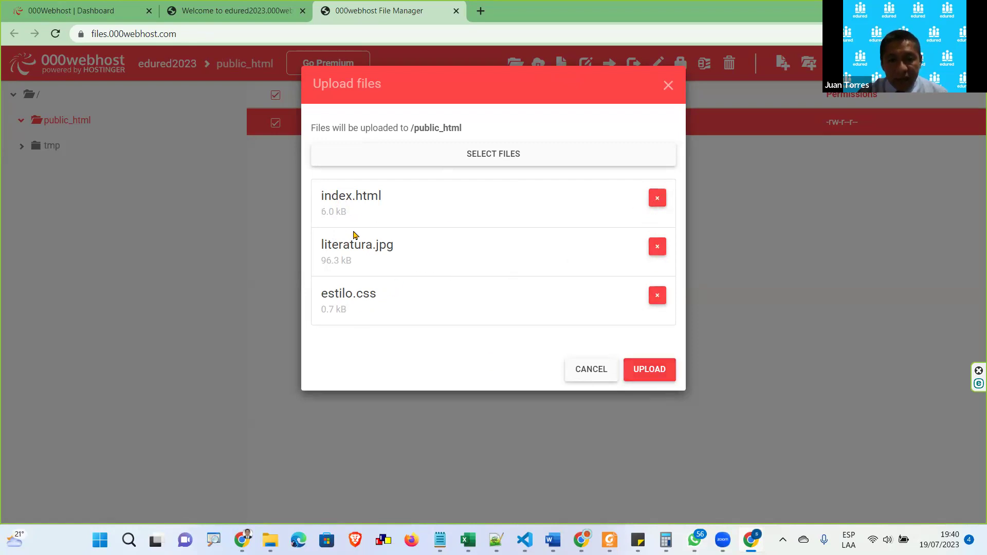
click(652, 369)
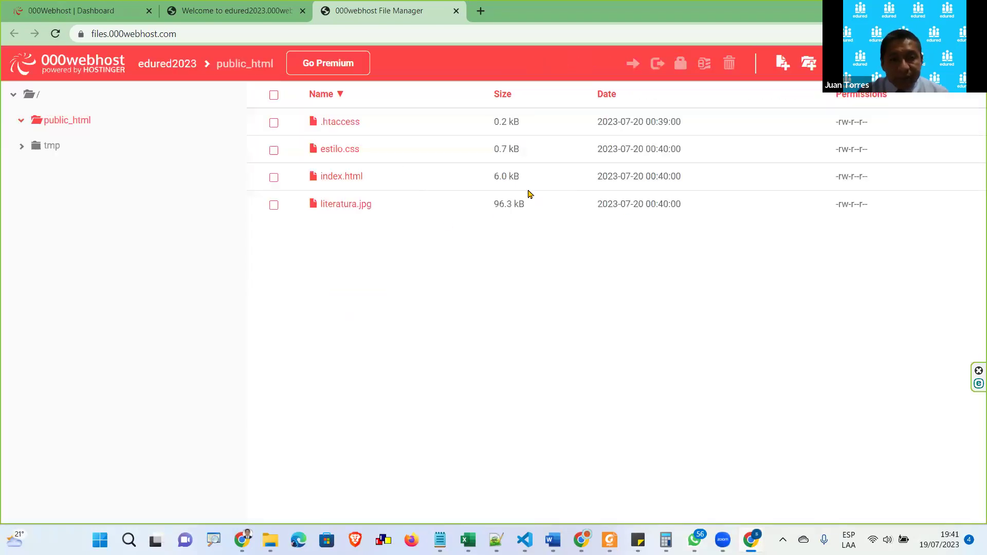
click(360, 178)
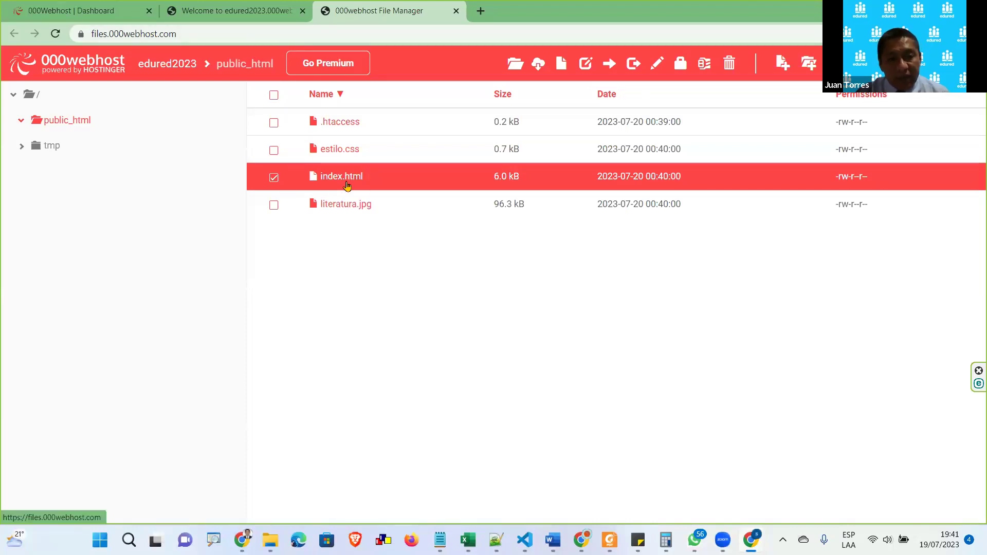
Reload the live edured2023 tab so it displays the Escritores peruanos page
click(234, 16)
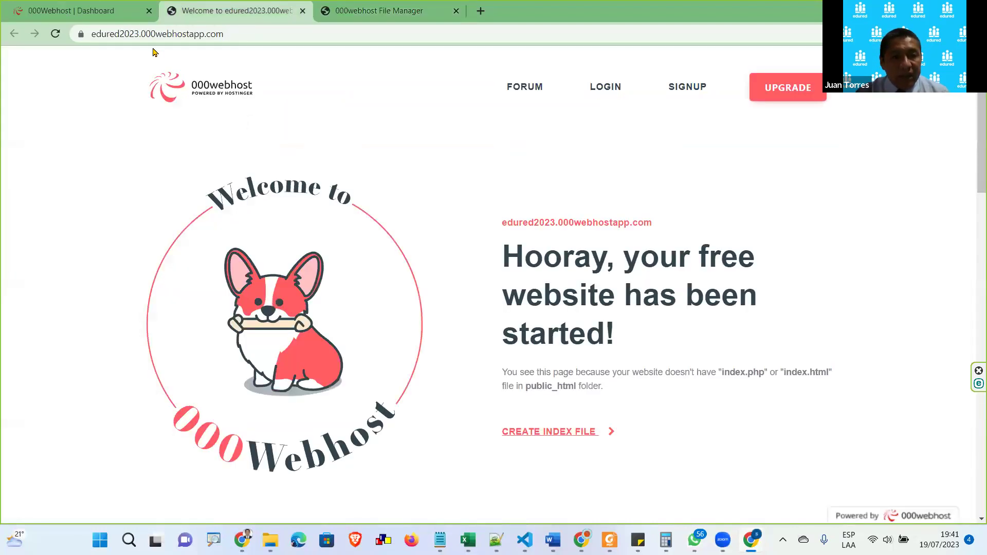
click(56, 34)
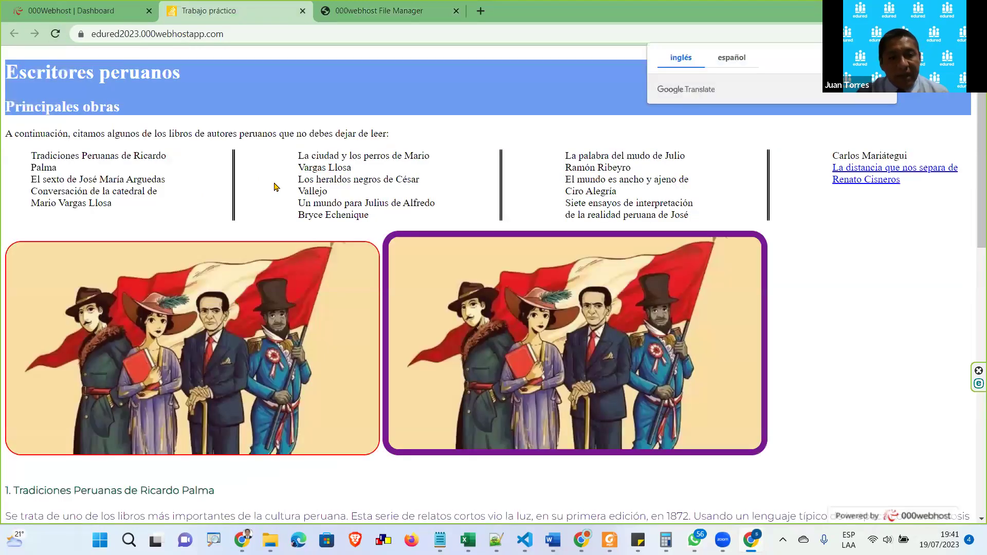
scroll(276, 187, down, 9)
scroll(295, 260, up, 9)
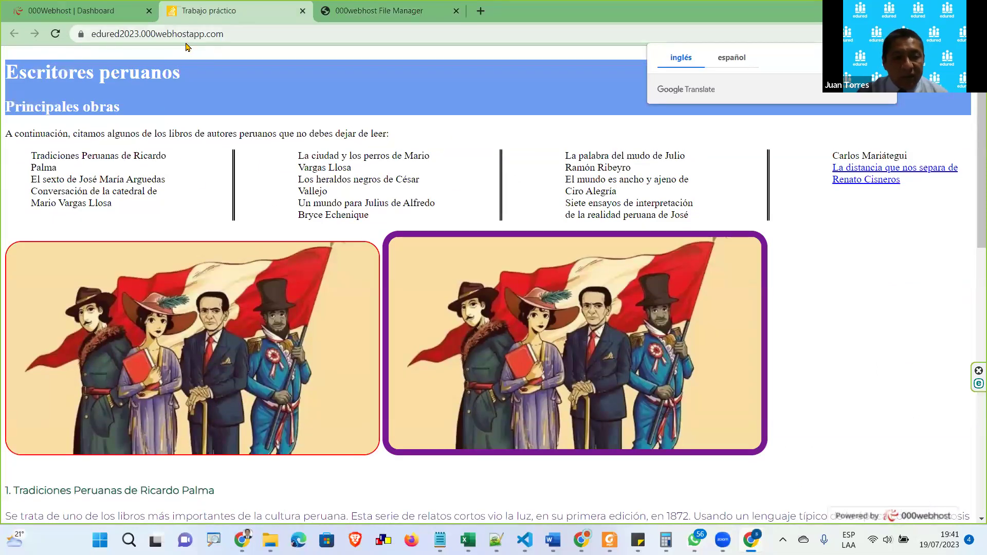
Copy the site's address, then go back to the File Manager tab
click(211, 34)
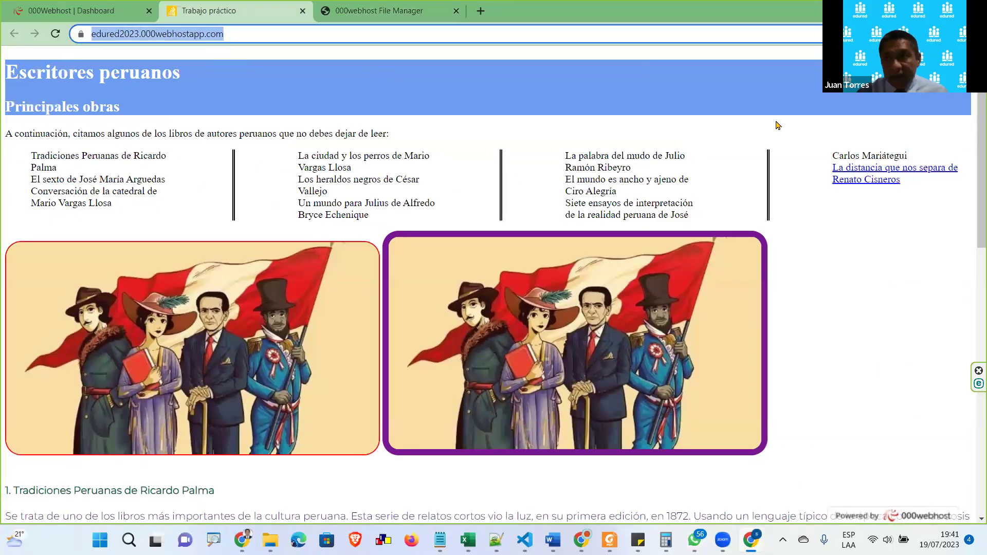
key(ctrl+c)
key(alt+Tab)
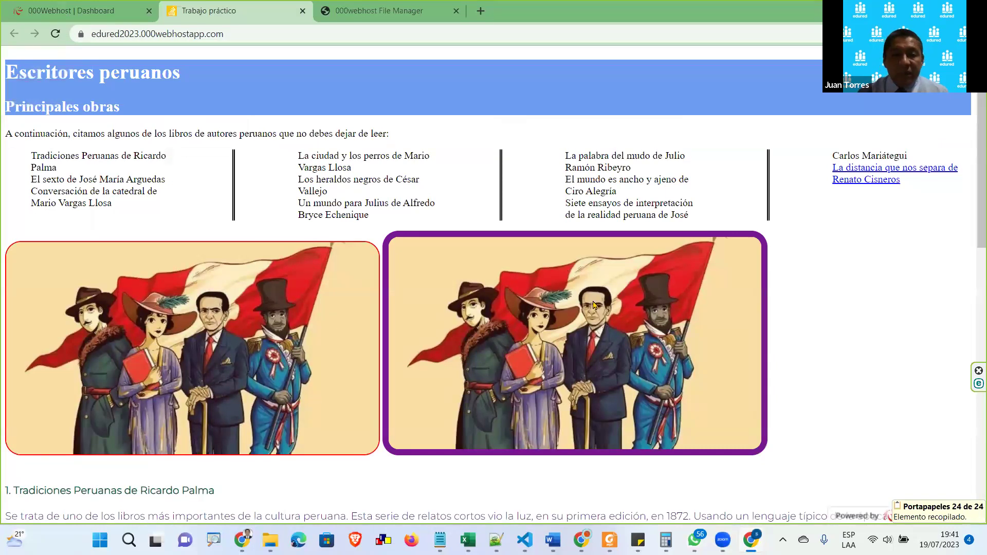
click(431, 19)
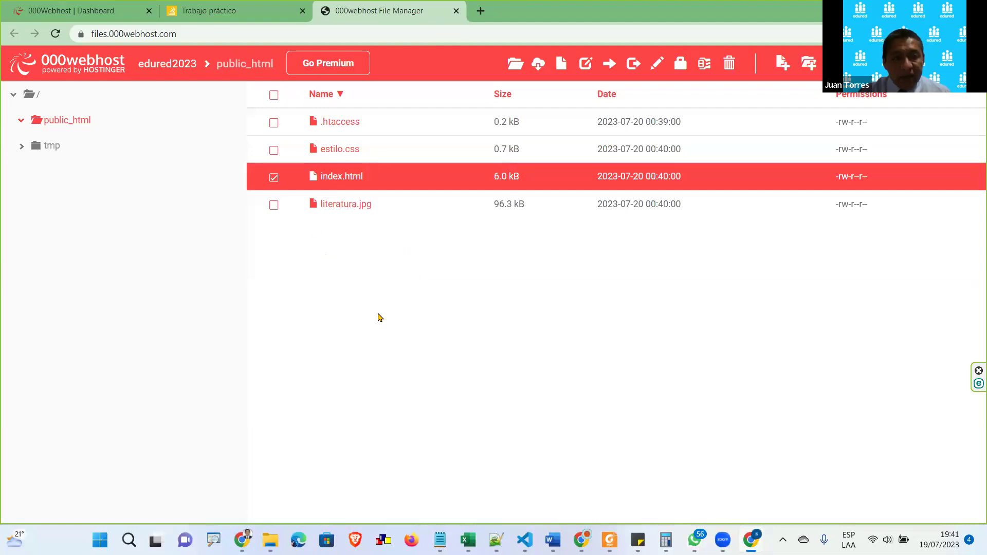
click(515, 63)
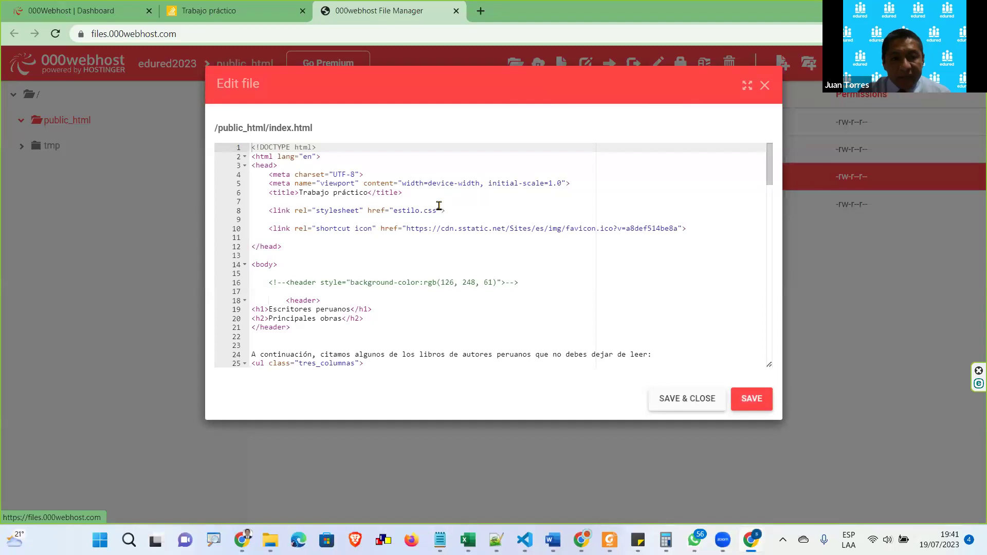
scroll(335, 265, down, 10)
scroll(408, 256, down, 5)
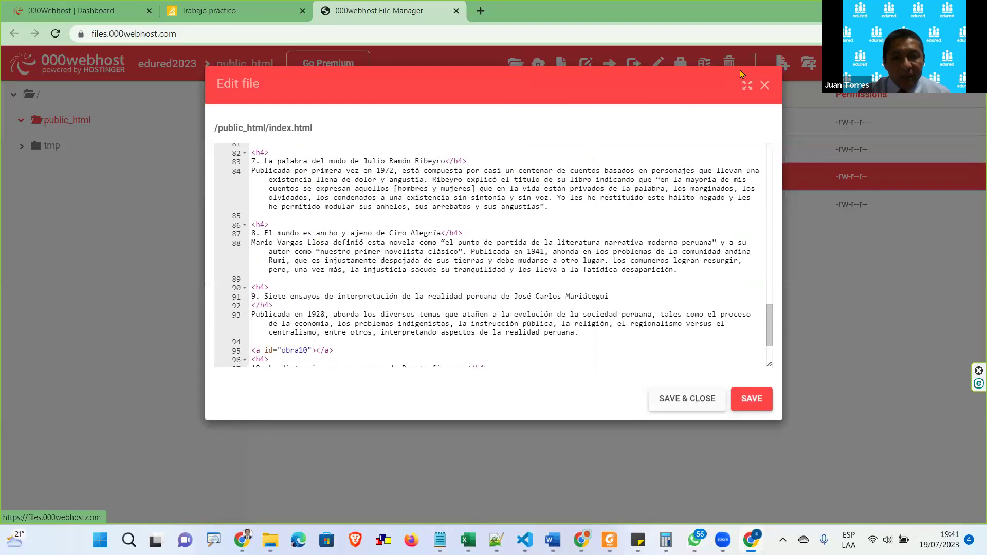
click(764, 85)
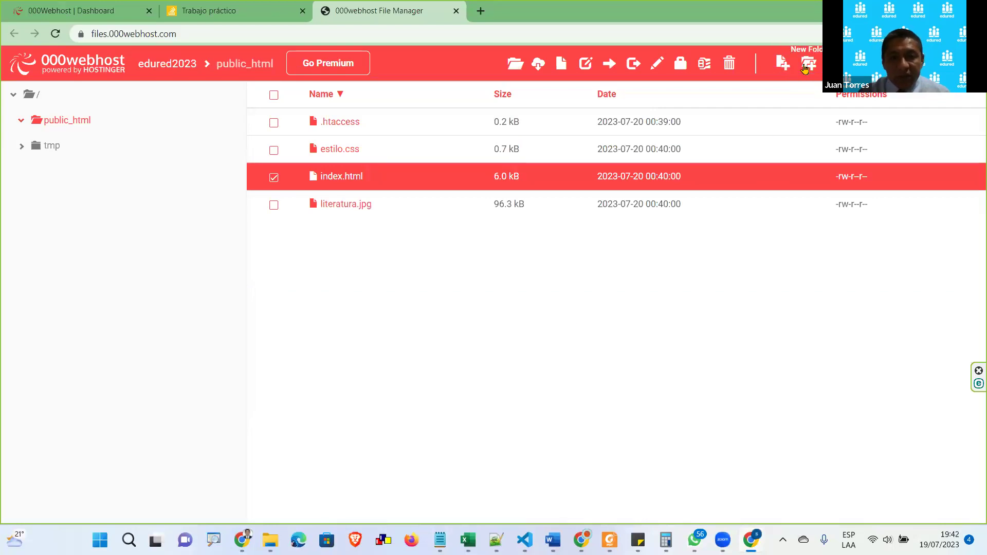
Create an empty formulario folder in public_html, open it, and restore the browser window
click(804, 67)
text(formulario)
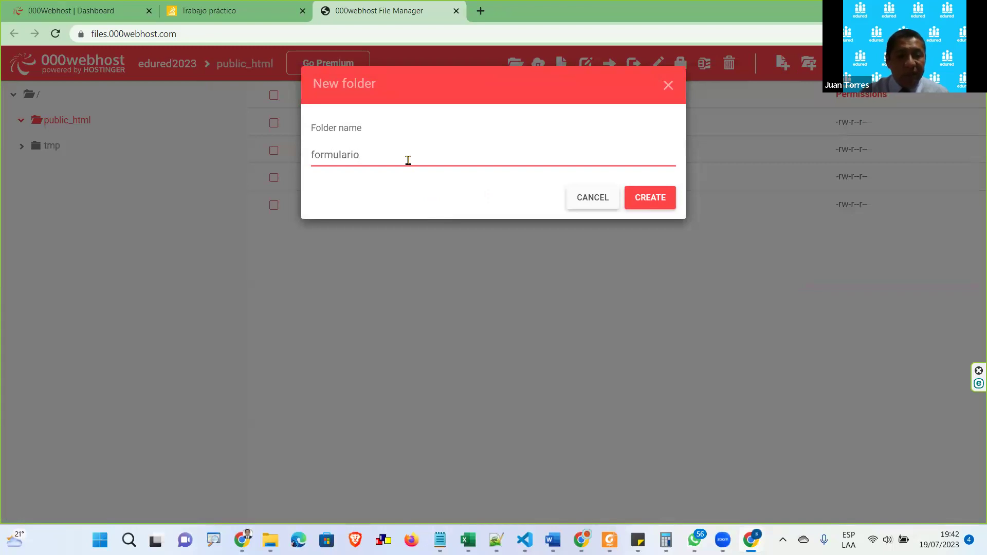
click(647, 203)
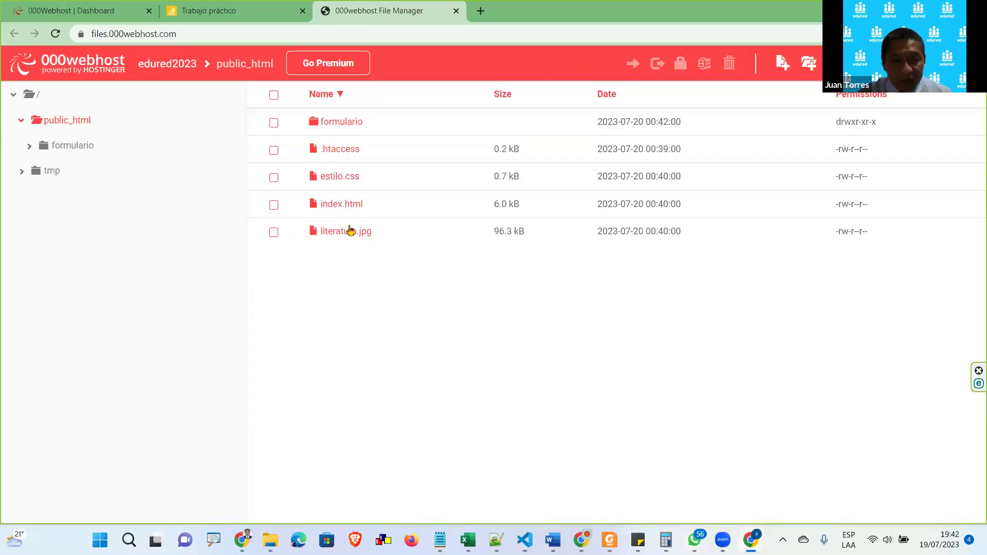
click(318, 127)
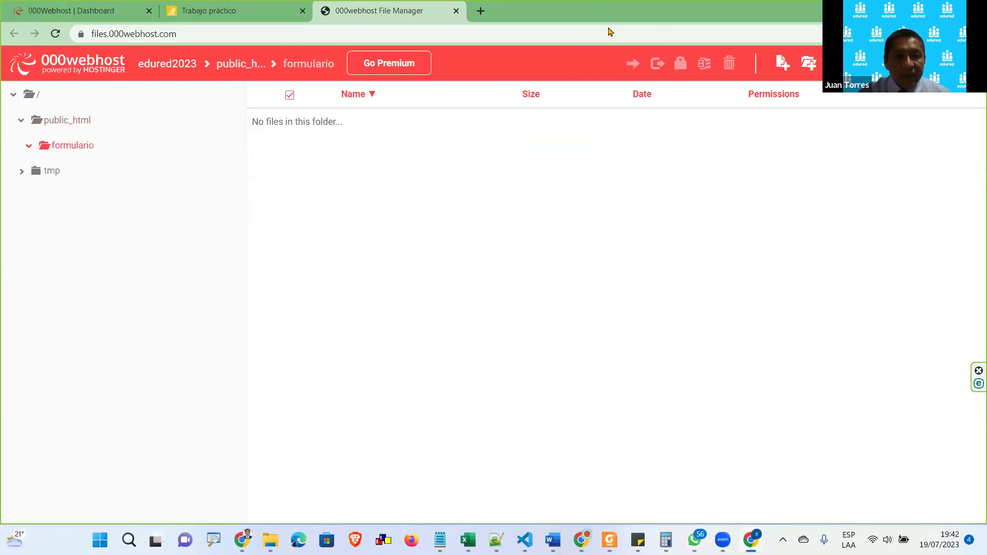
key(super+Down)
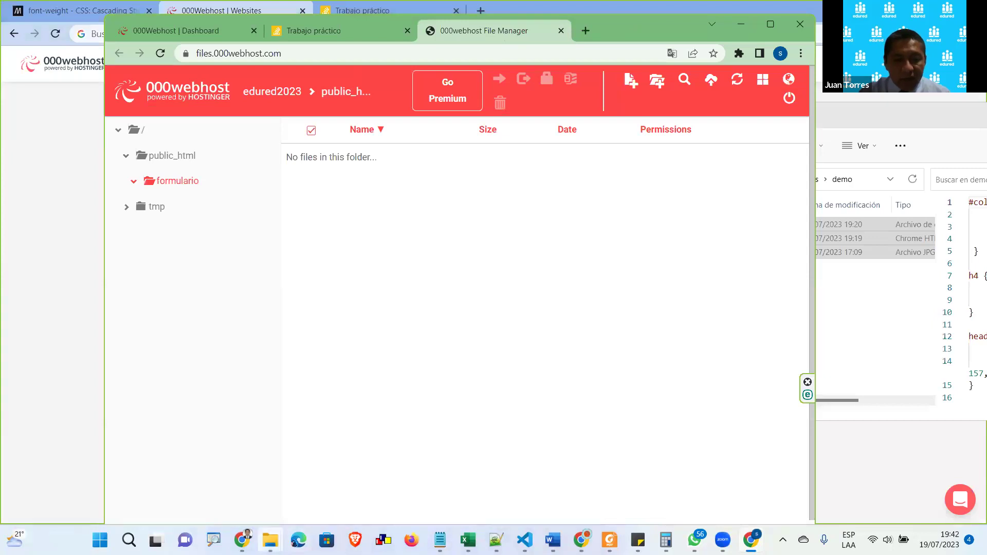
Drag css, img and index.html from Proyectos > Formulario > Formulario into the formulario upload dialog
mouse_move(280, 537)
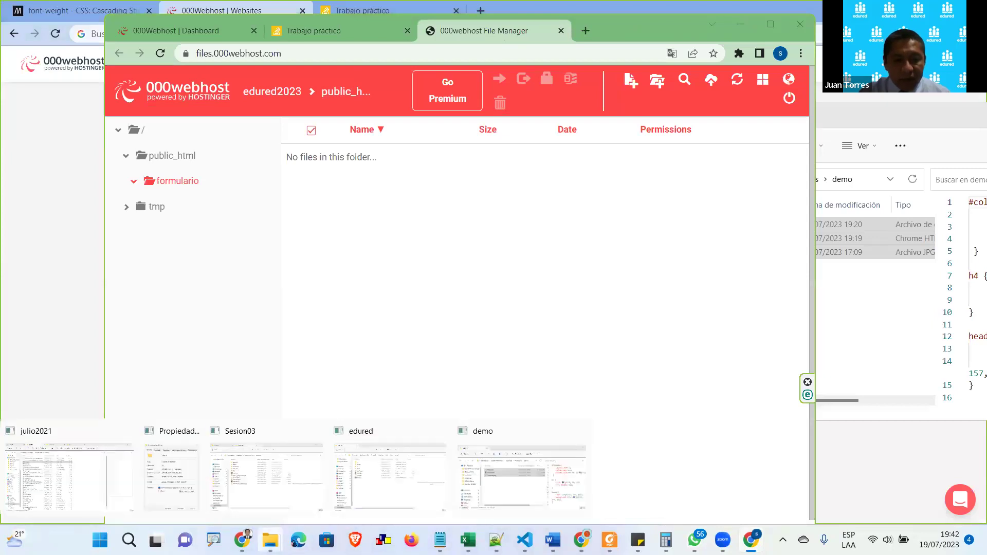
click(484, 479)
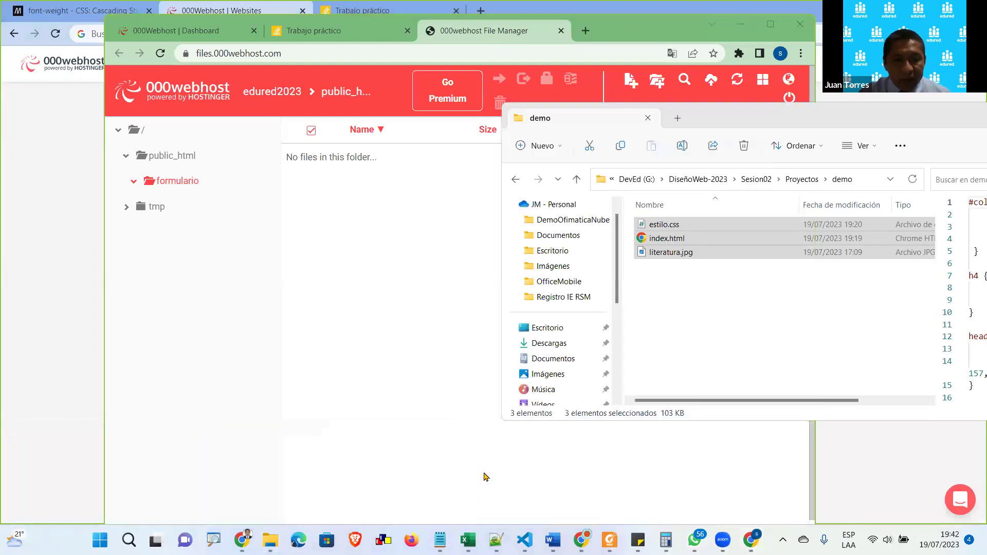
click(798, 181)
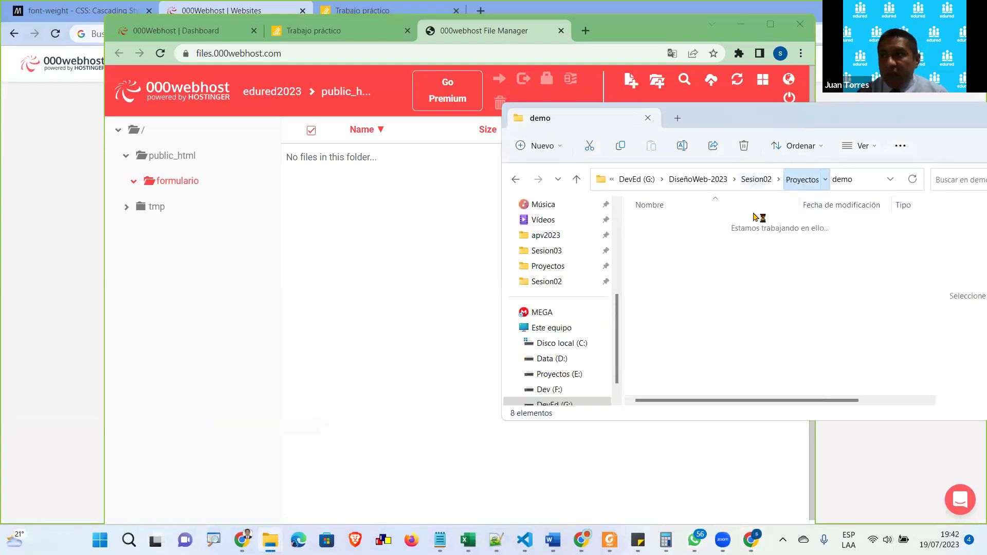
click(679, 270)
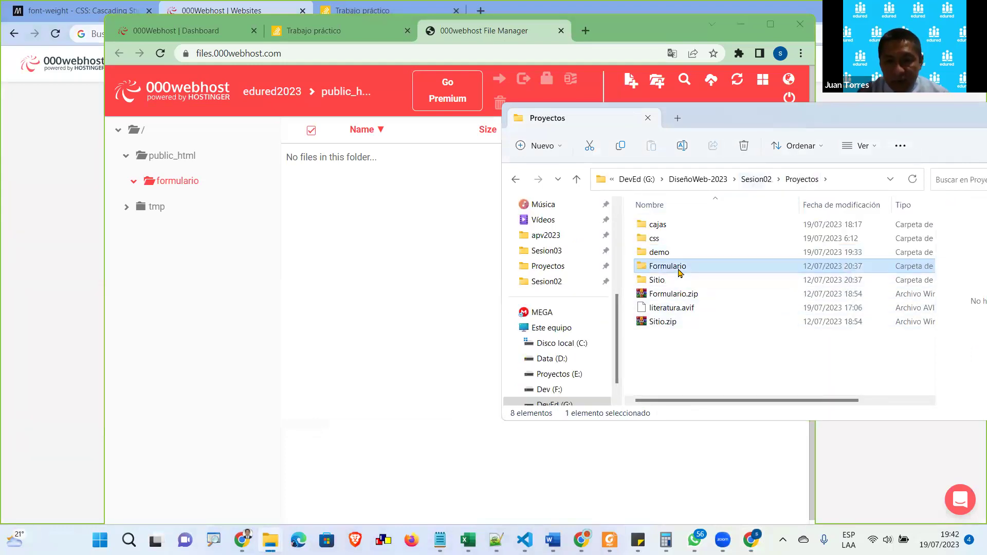
double_click(679, 273)
click(673, 230)
double_click(673, 230)
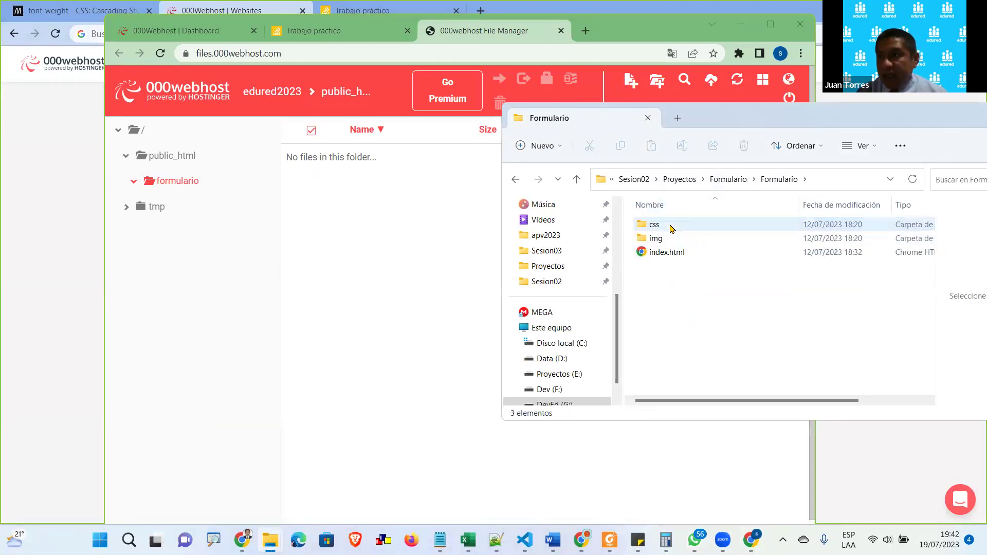
double_click(678, 239)
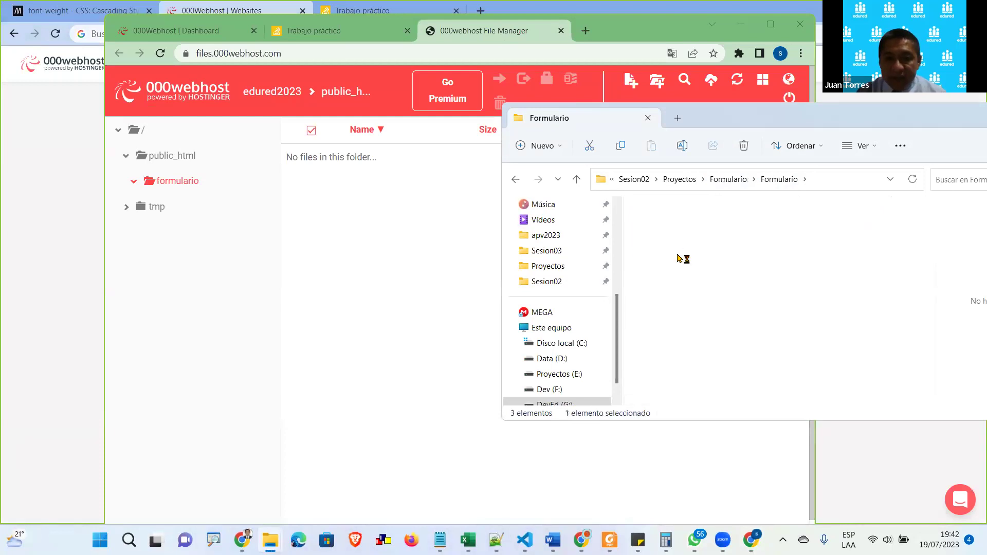
click(735, 182)
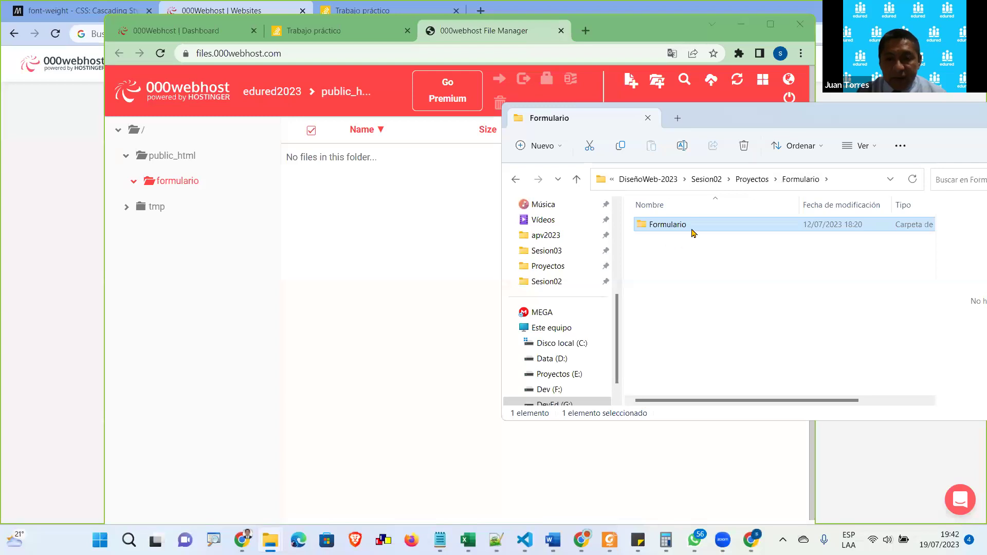
double_click(691, 232)
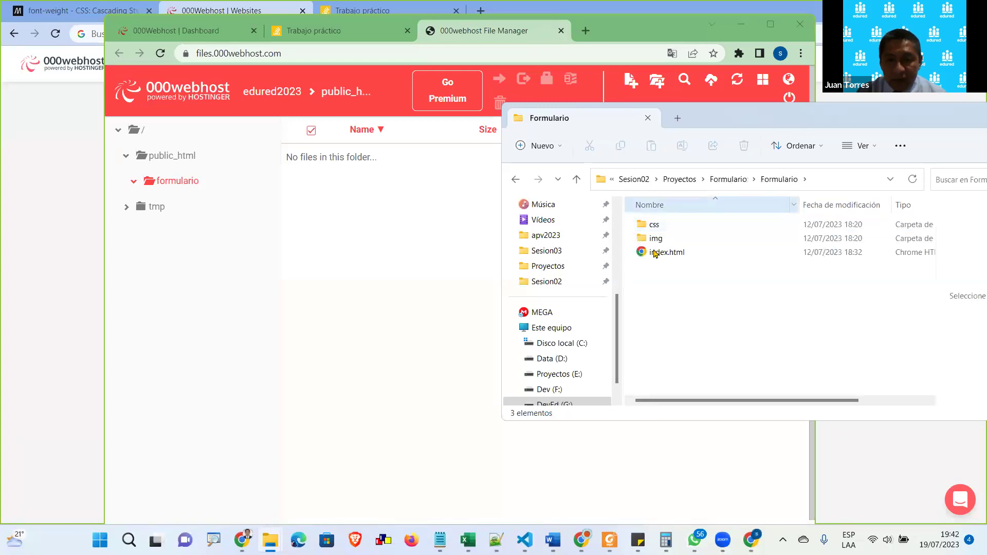
drag(686, 304, 642, 232)
drag(705, 249, 353, 220)
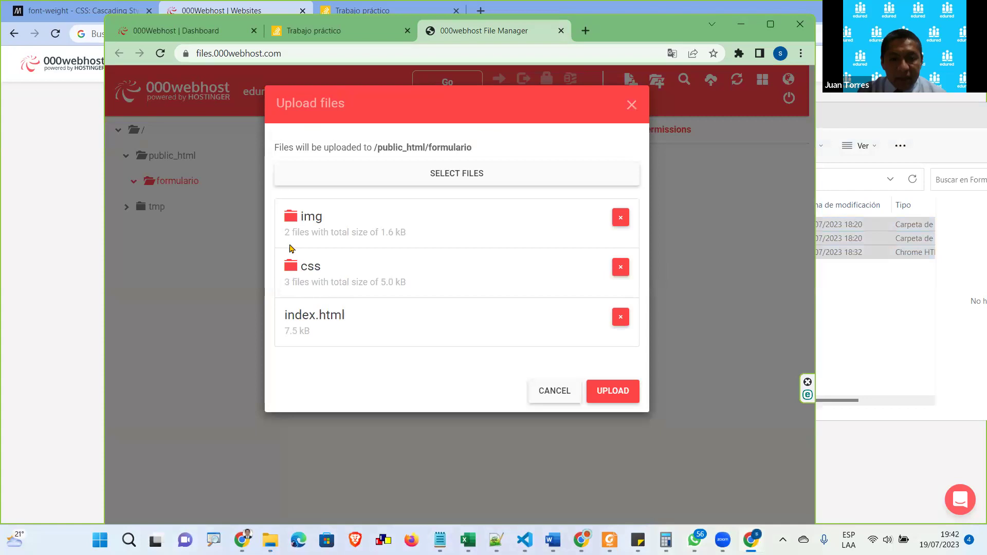
Upload the queued css and img folders and index.html into public_html/formulario, then maximize the browser
drag(285, 233, 347, 234)
click(329, 276)
double_click(329, 276)
click(290, 281)
drag(289, 282, 415, 288)
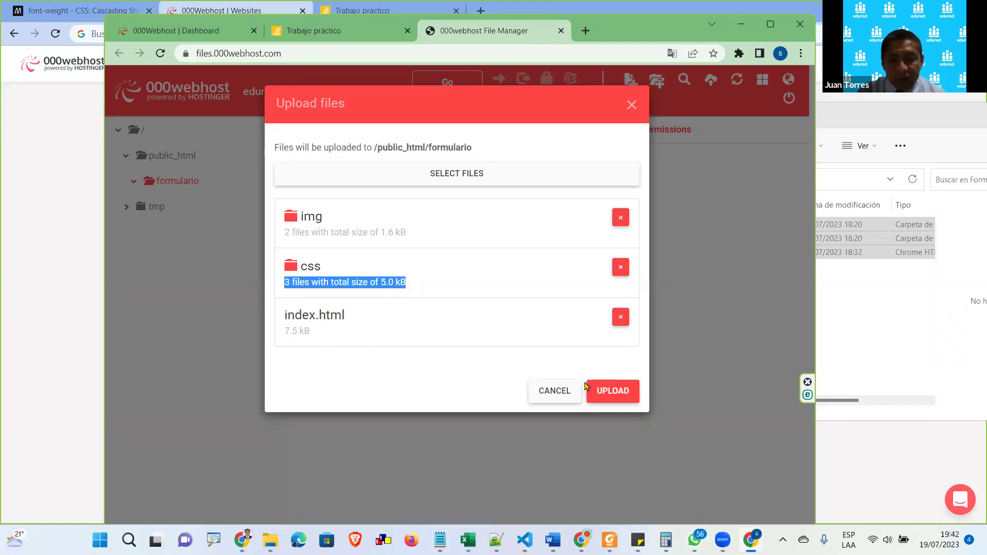
click(617, 397)
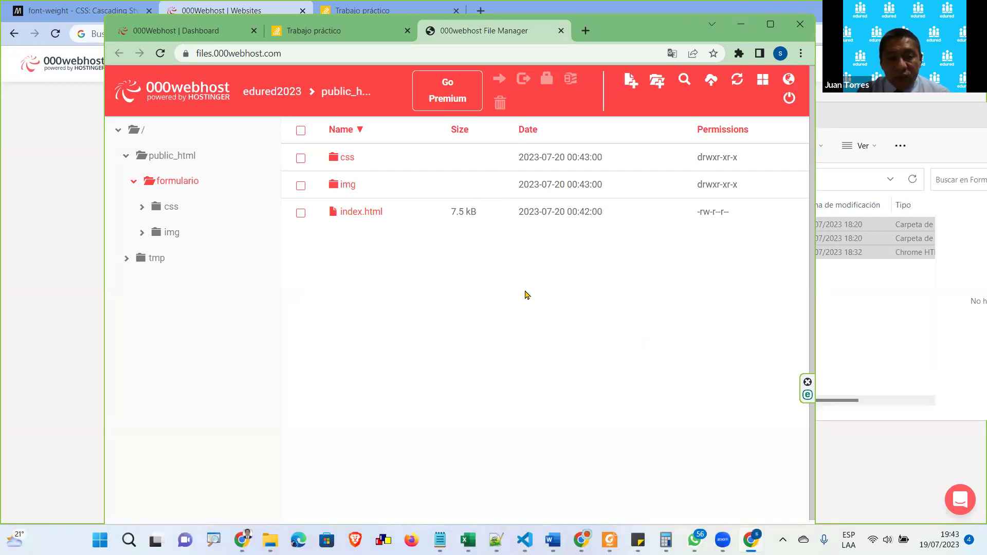
click(764, 32)
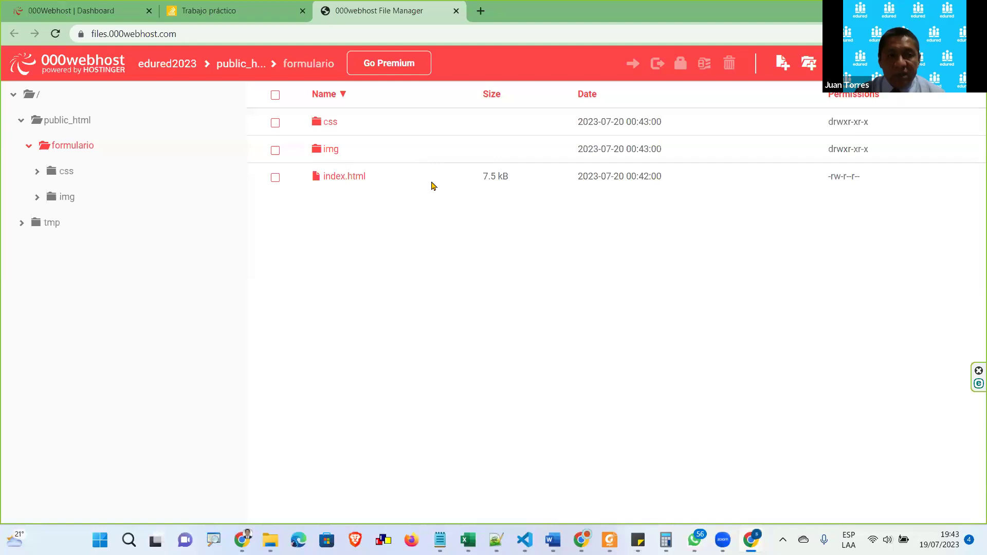
Append /formulario to edured2023.000webhostapp.com in the Escritores peruanos tab without loading it
click(210, 10)
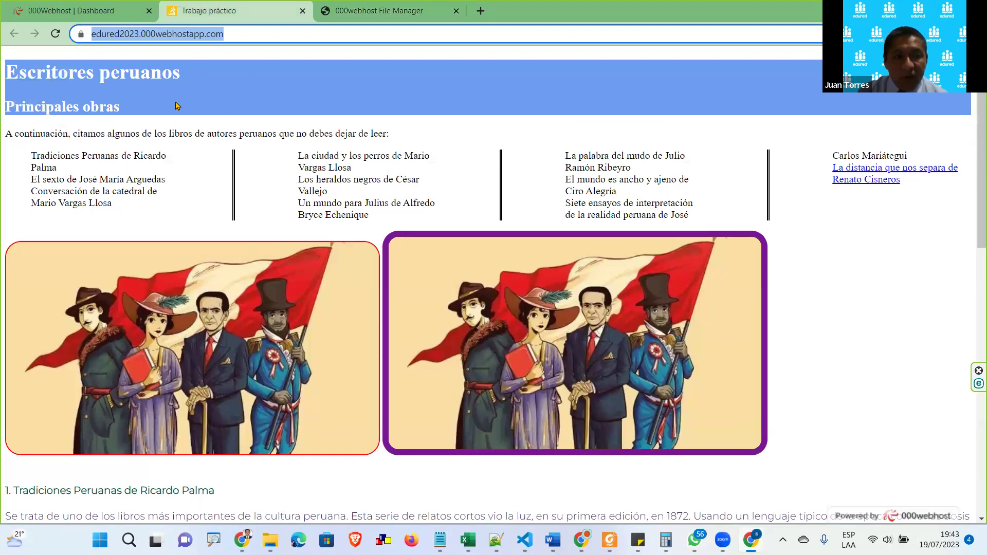
click(229, 35)
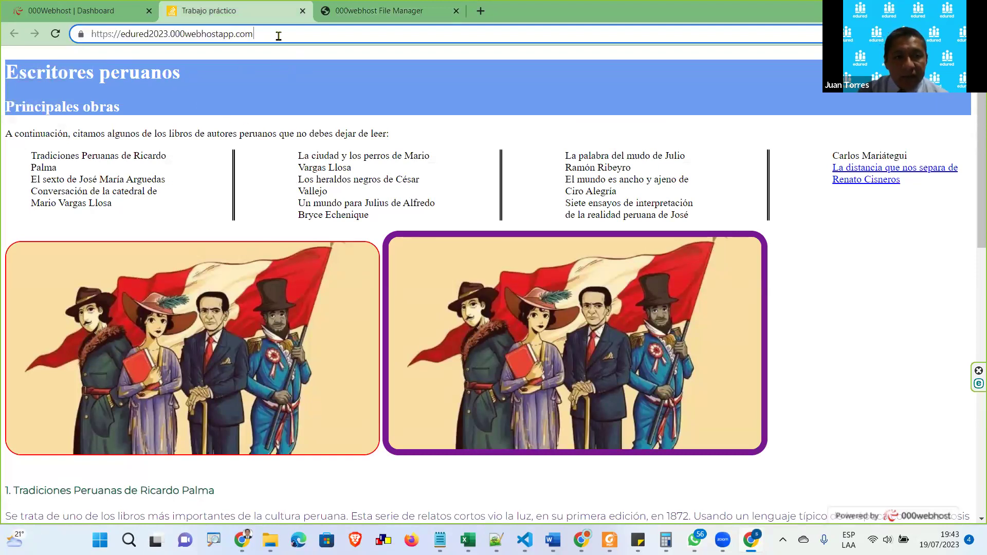
text(/)
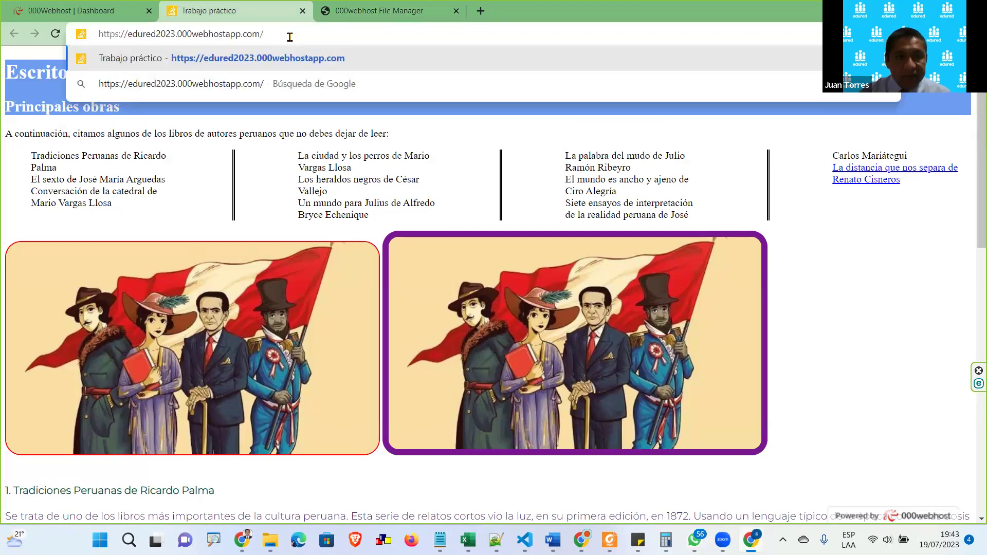
click(378, 11)
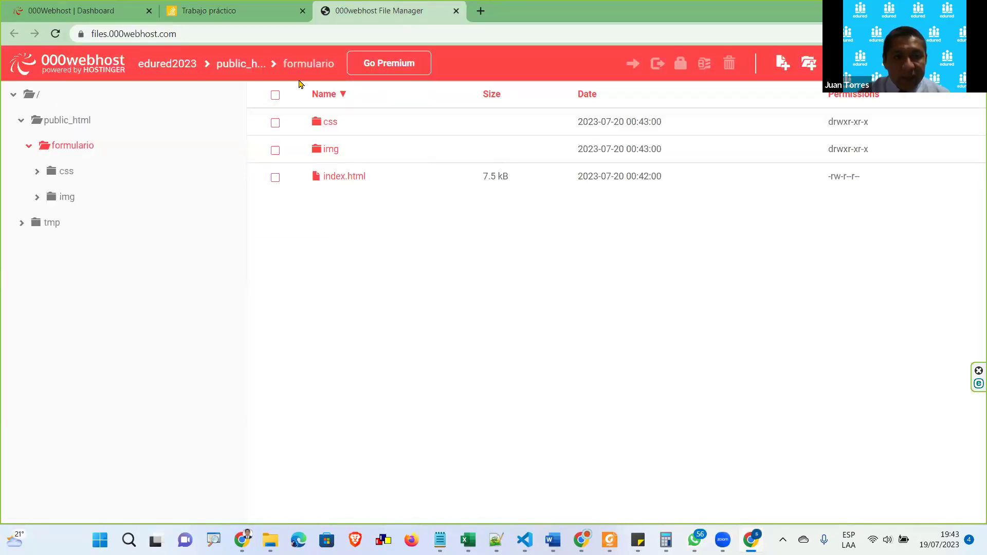
click(265, 14)
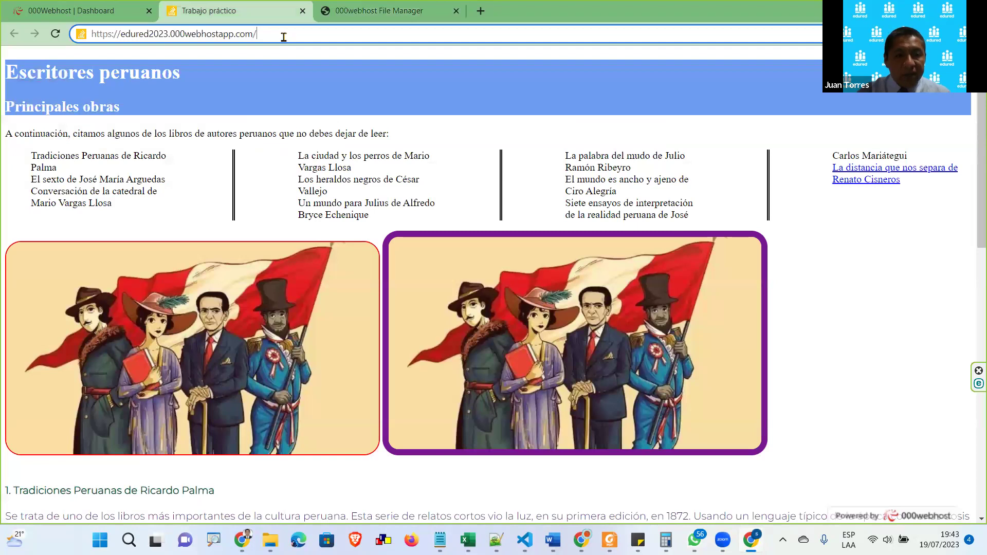
click(283, 37)
text(formulario)
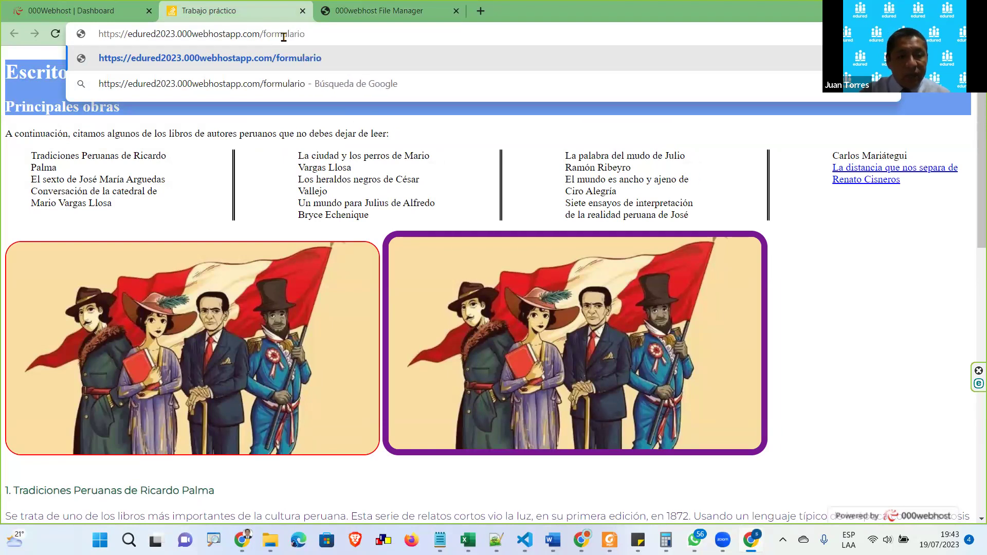
double_click(266, 35)
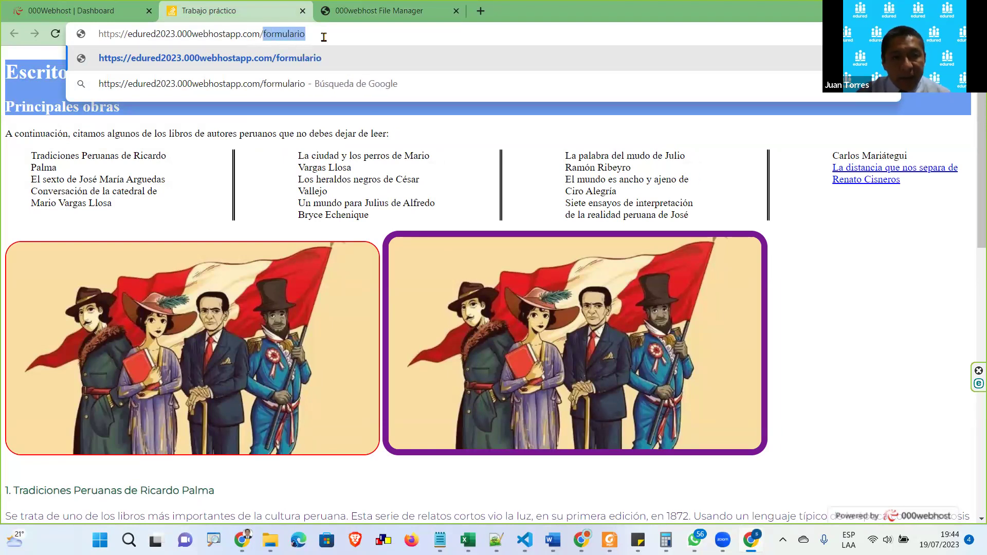